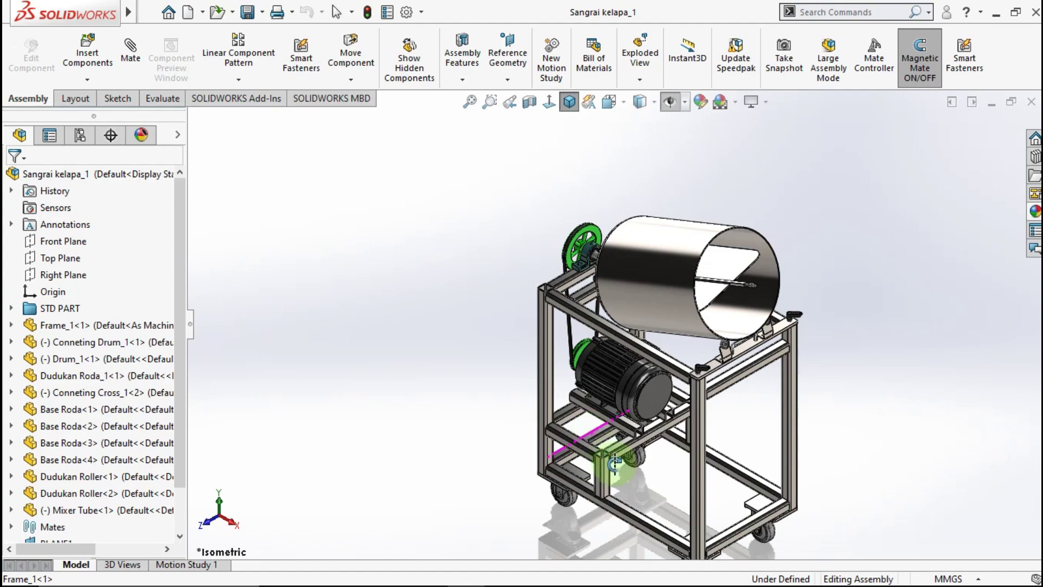
Open the Frame_1 component of the Sangrai kelapa_1 assembly as its own part for editing.
scroll(614, 466, "down", 6)
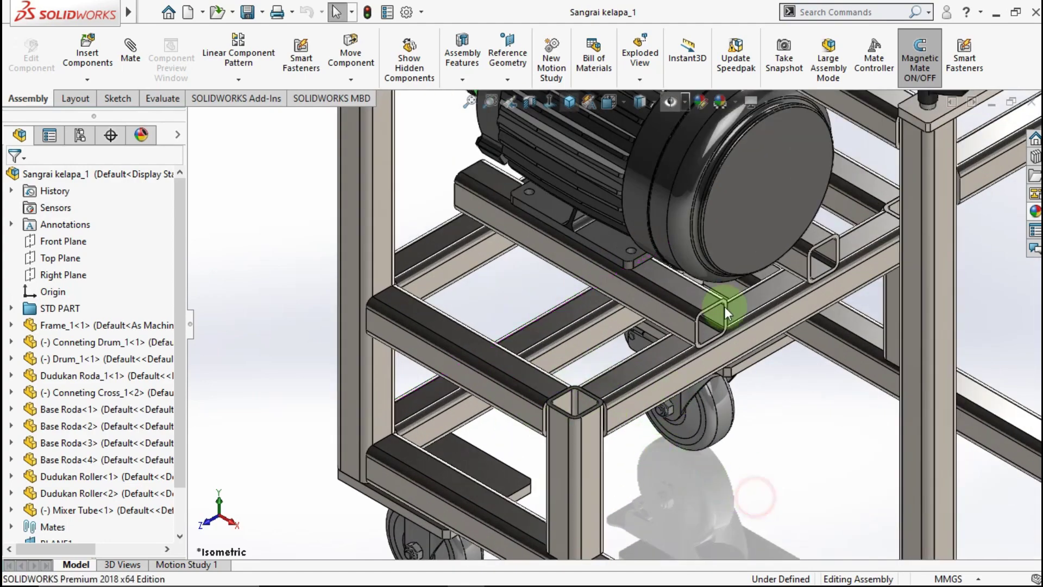
scroll(701, 305, "up", 6)
scroll(622, 211, "up", 1)
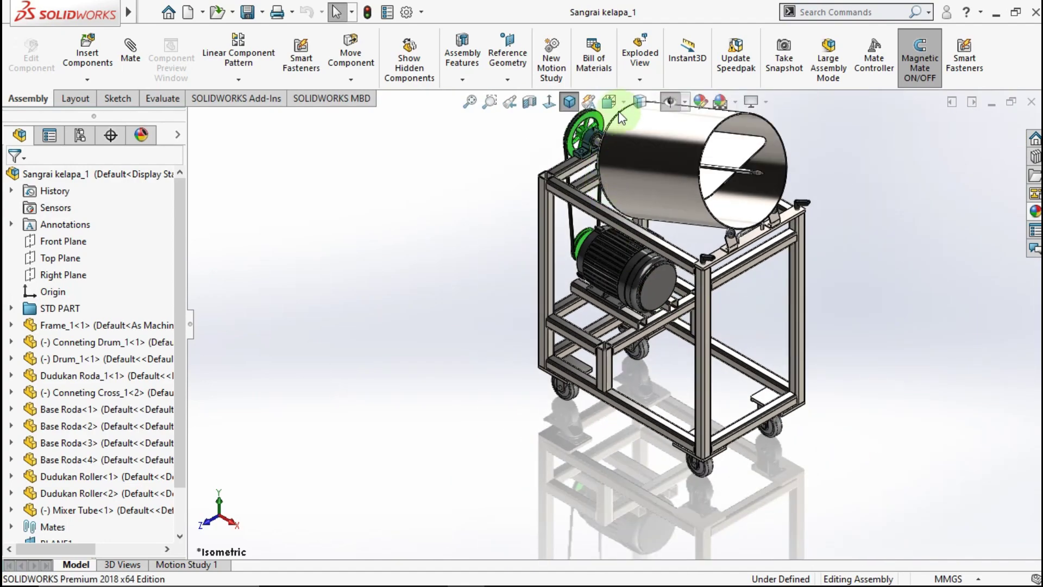
left_click(569, 105)
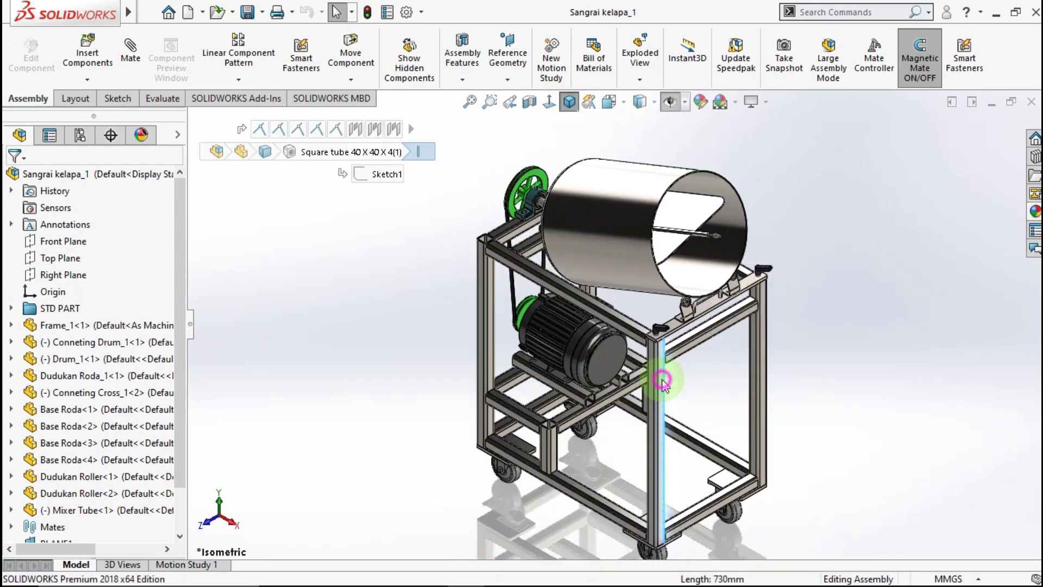
right_click(664, 378)
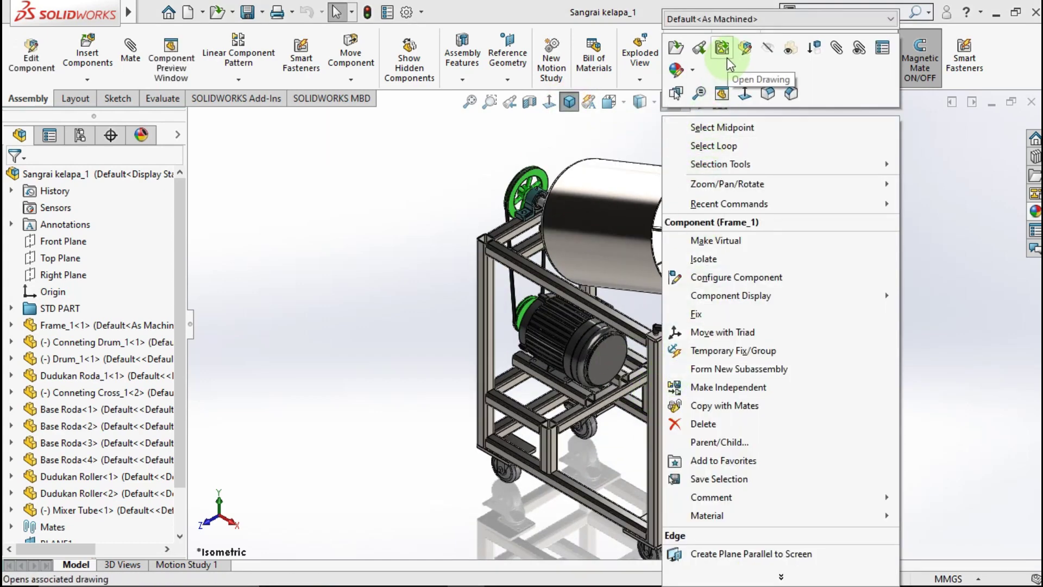
left_click(676, 51)
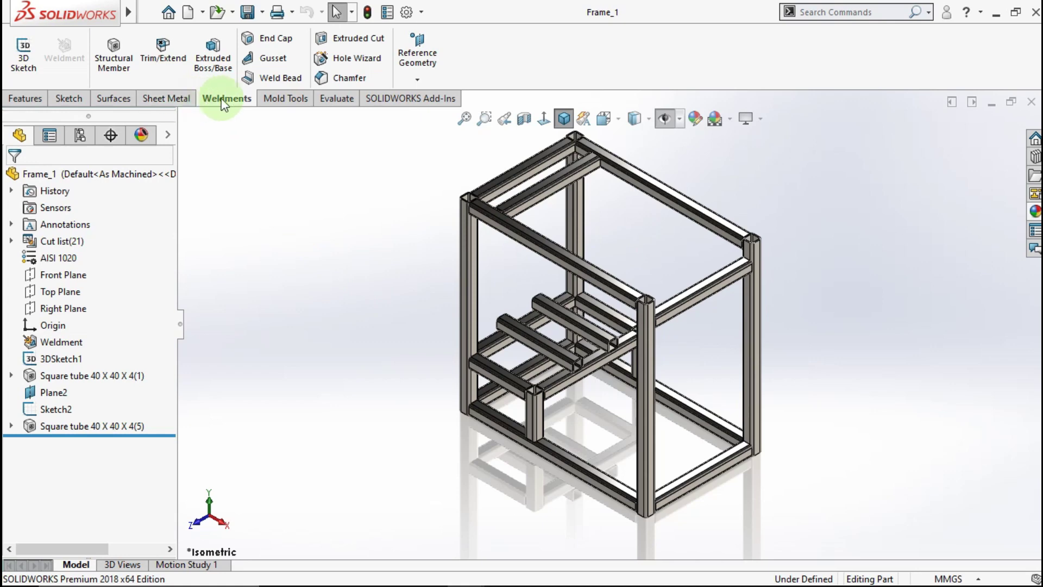
Start an End Cap feature on the top end faces of the two tall posts at the frame's left end.
left_click(272, 43)
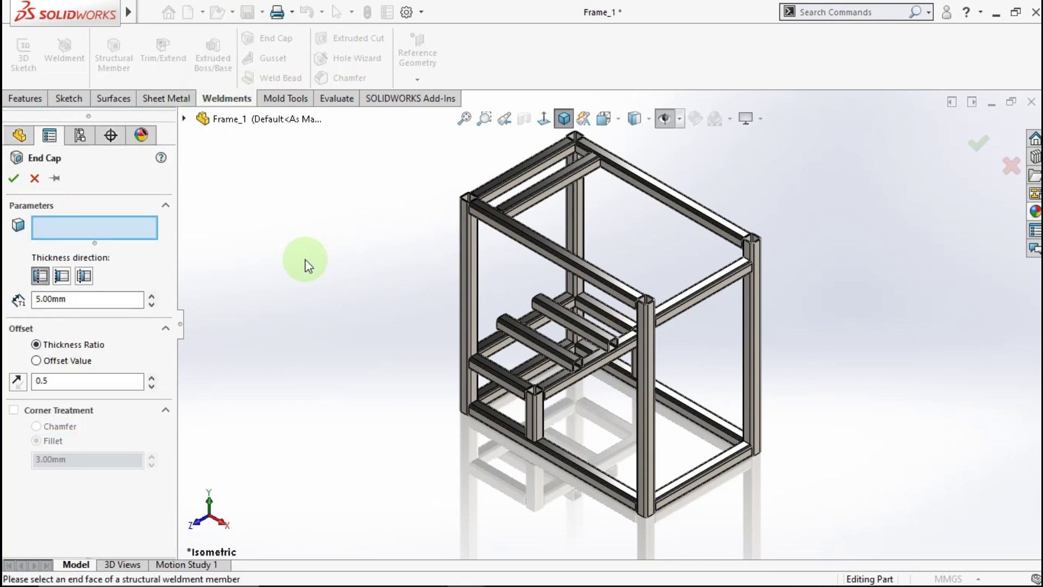
scroll(476, 206, "down", 5)
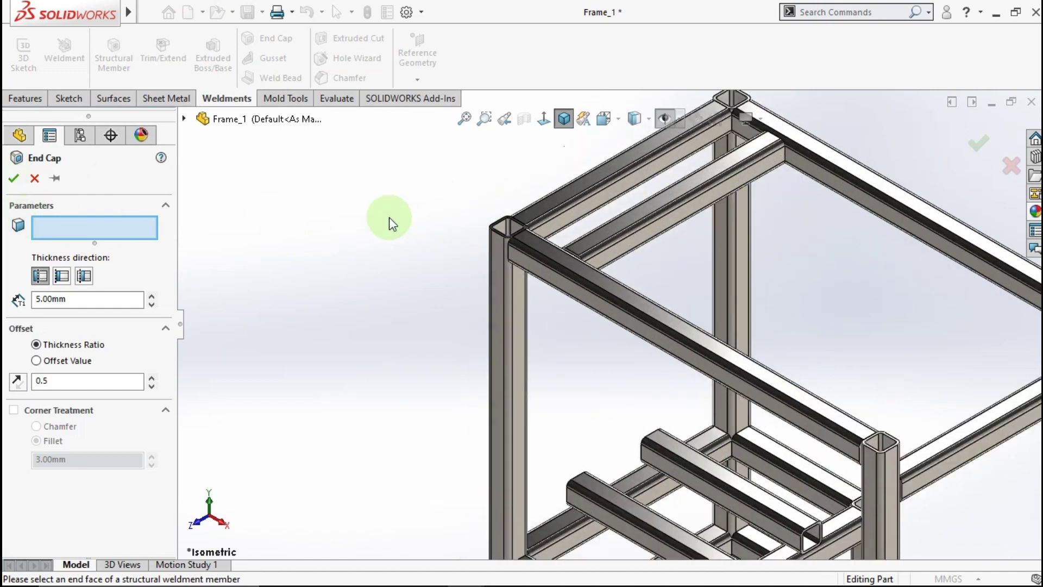
scroll(587, 252, "down", 10)
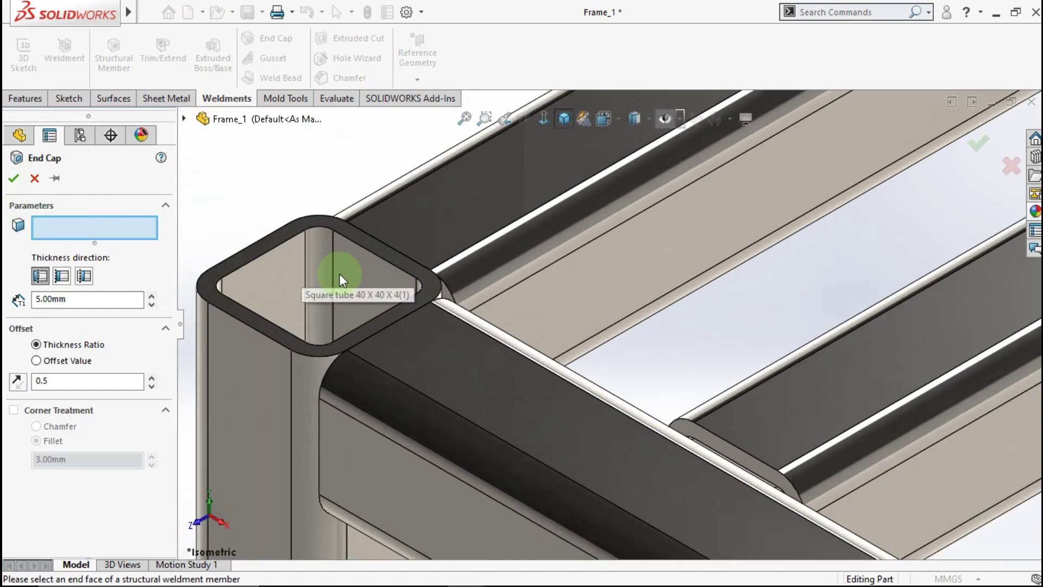
left_click(421, 286)
scroll(707, 212, "up", 5)
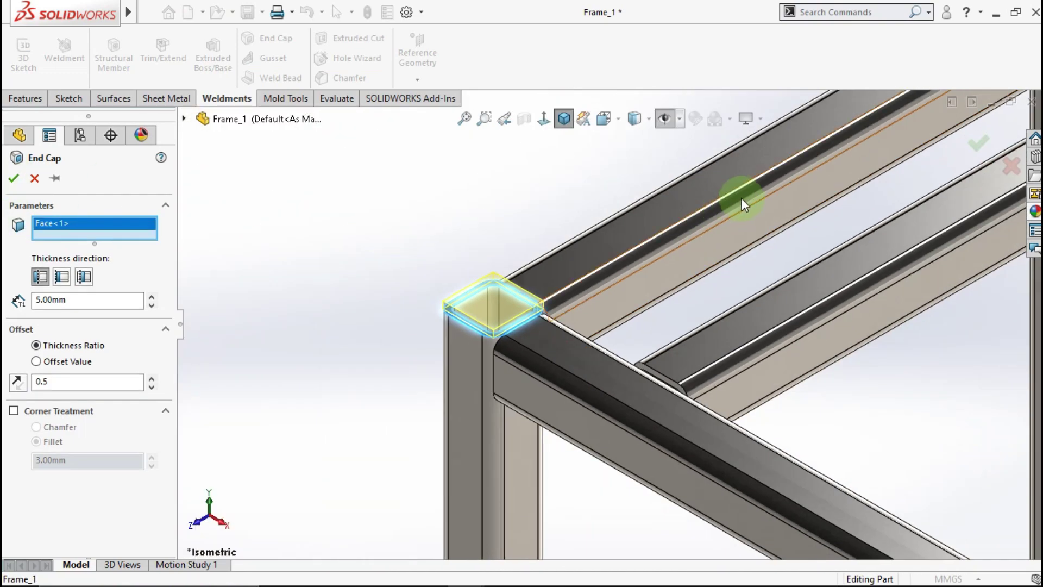
scroll(771, 190, "up", 5)
scroll(625, 342, "down", 8)
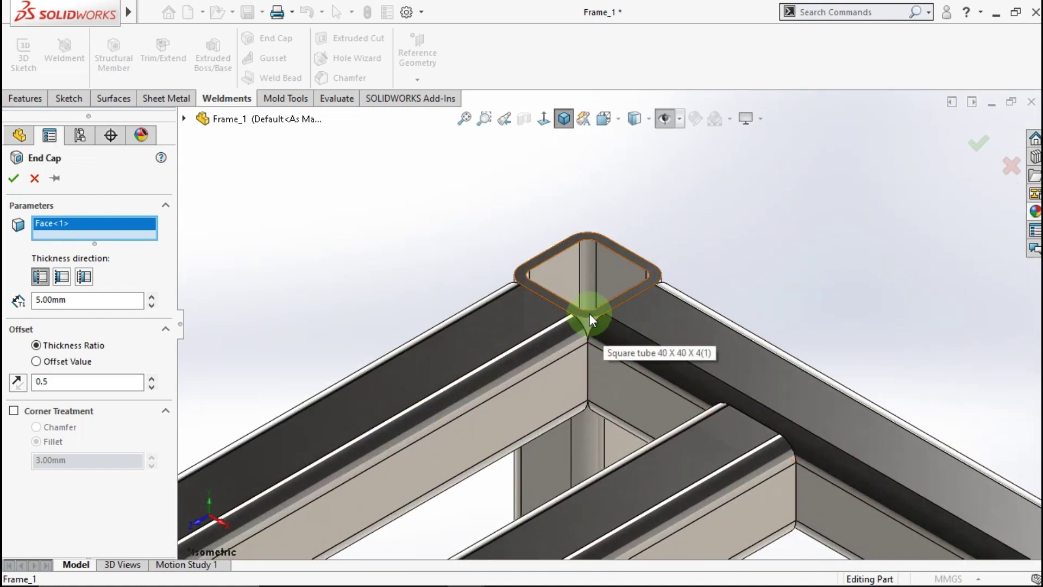
left_click(594, 316)
Add the top end faces of the two tall posts at the frame's right end to the end cap selection.
scroll(712, 357, "up", 6)
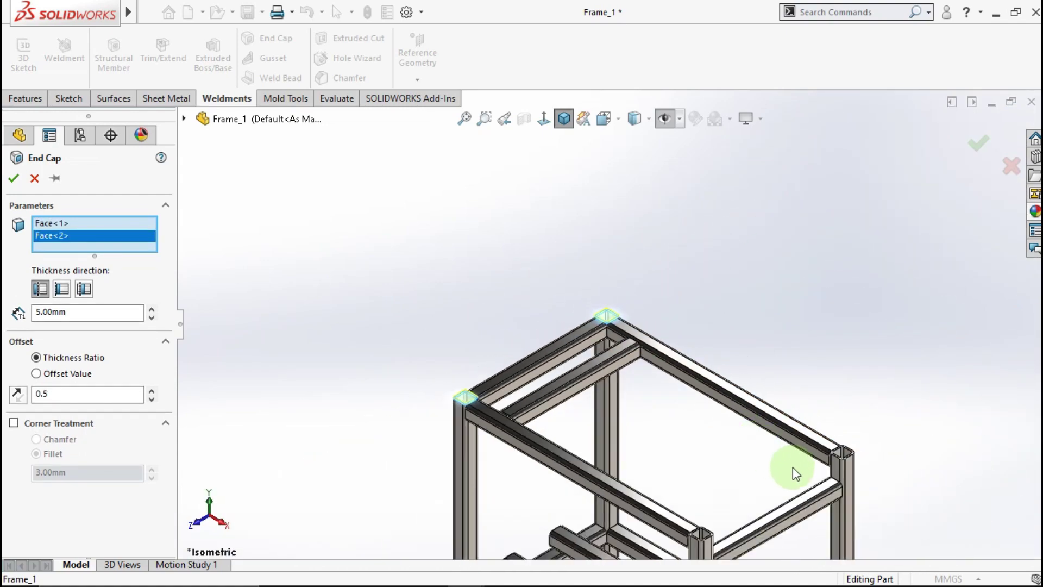
scroll(826, 449, "down", 8)
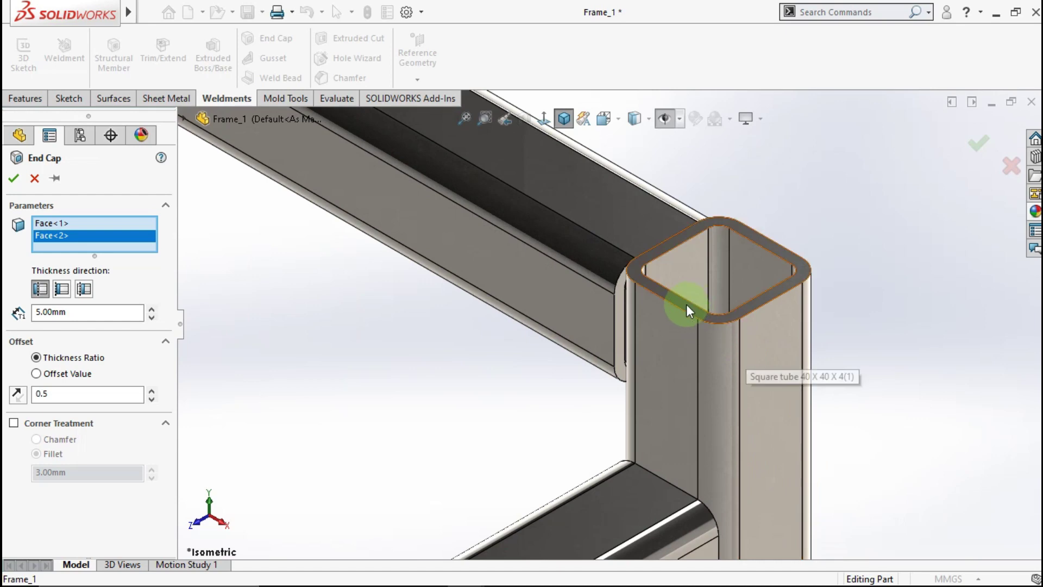
left_click(684, 307)
scroll(565, 432, "up", 4)
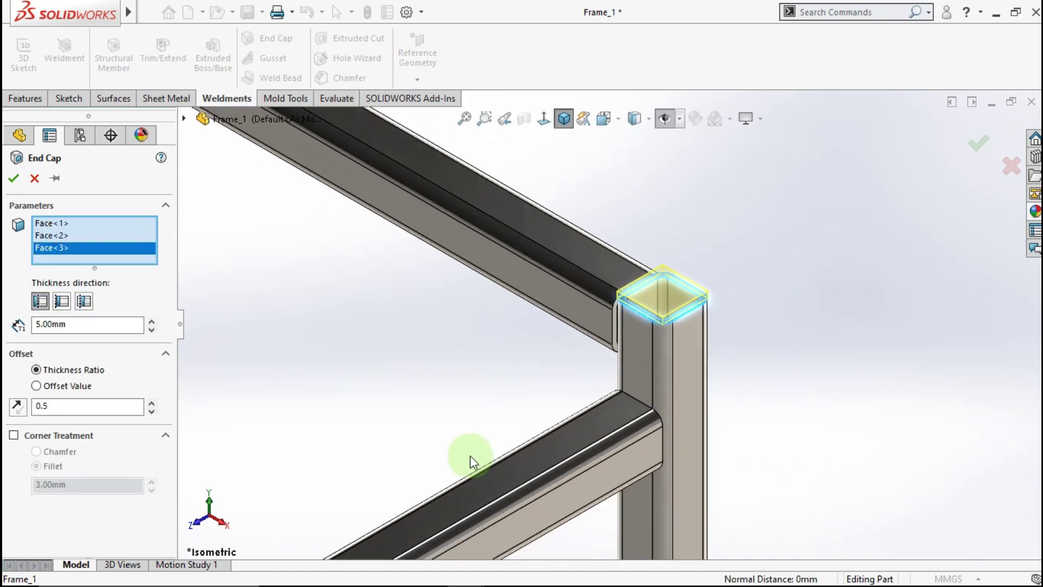
scroll(425, 464, "up", 4)
scroll(390, 442, "down", 8)
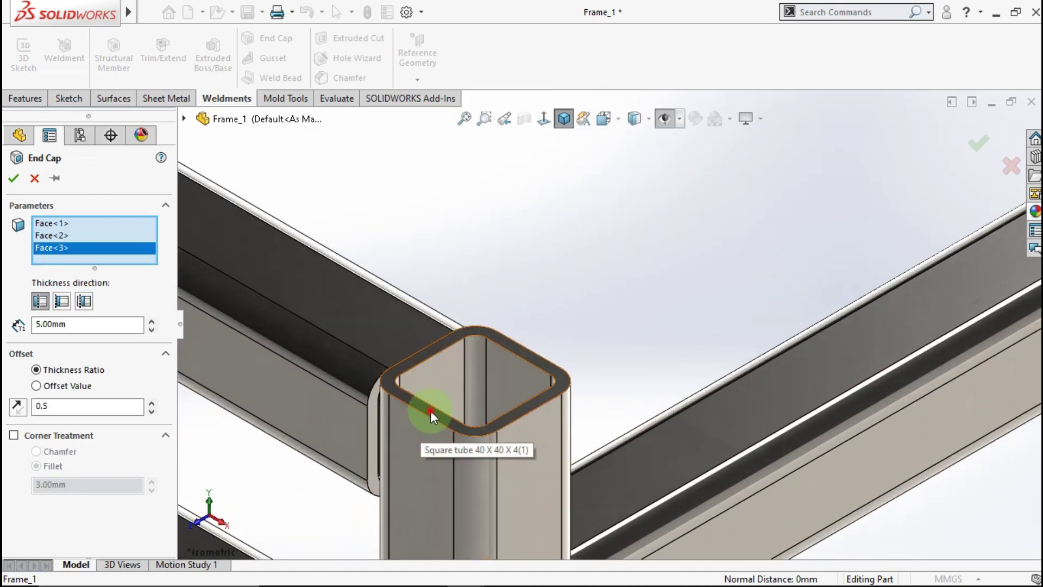
left_click(430, 409)
Add the top end faces of the two short posts supporting the motor platform to the end cap selection.
scroll(438, 445, "up", 5)
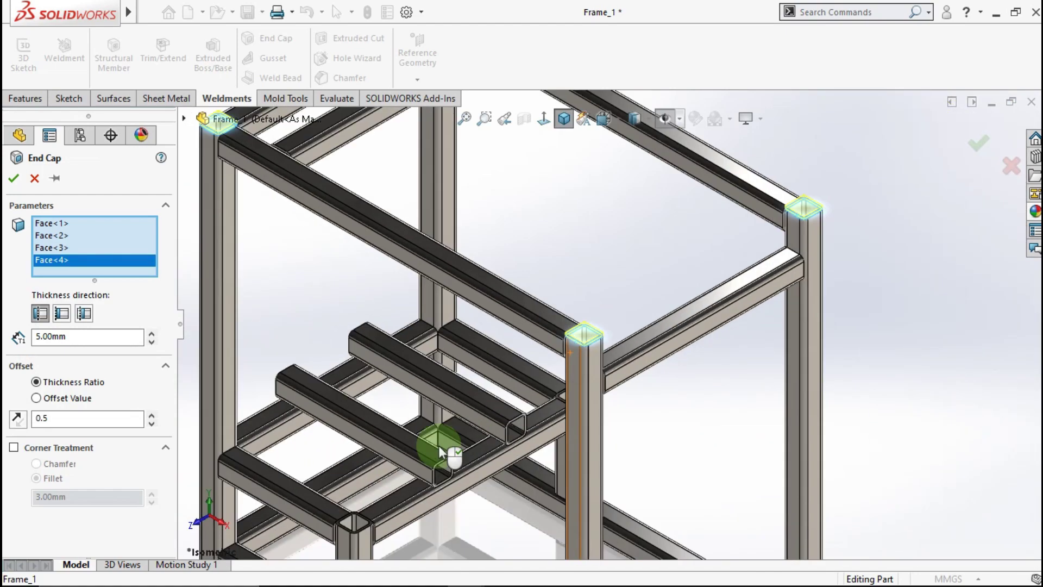
scroll(438, 446, "up", 2)
scroll(435, 448, "down", 8)
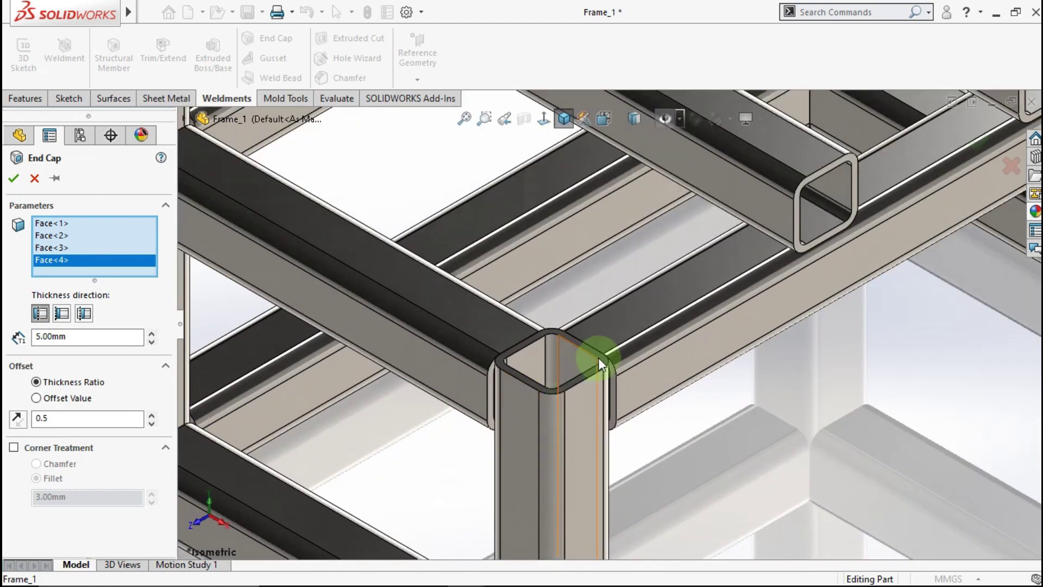
left_click(598, 357)
scroll(785, 276, "up", 2)
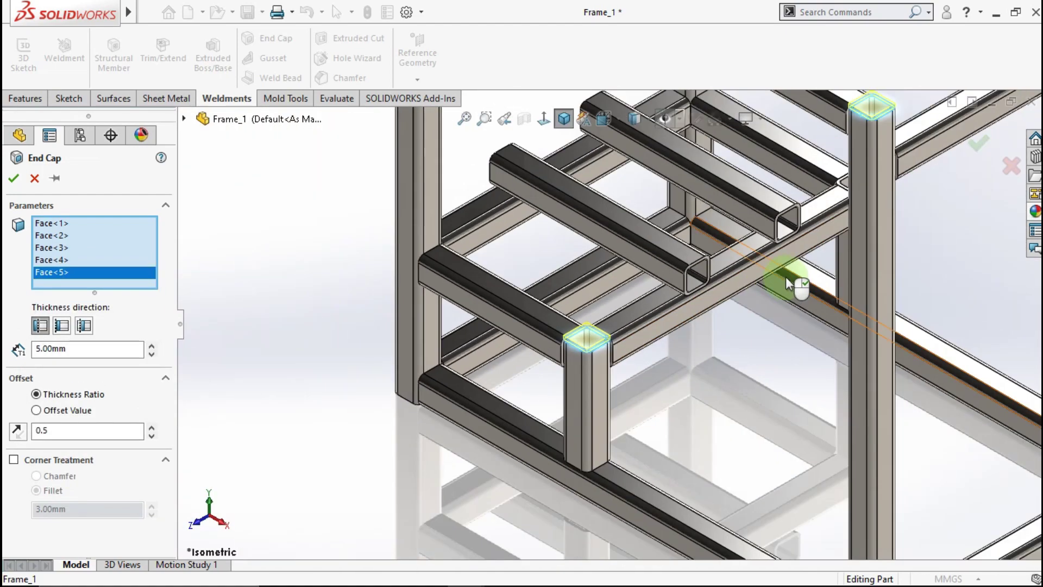
scroll(787, 232, "down", 5)
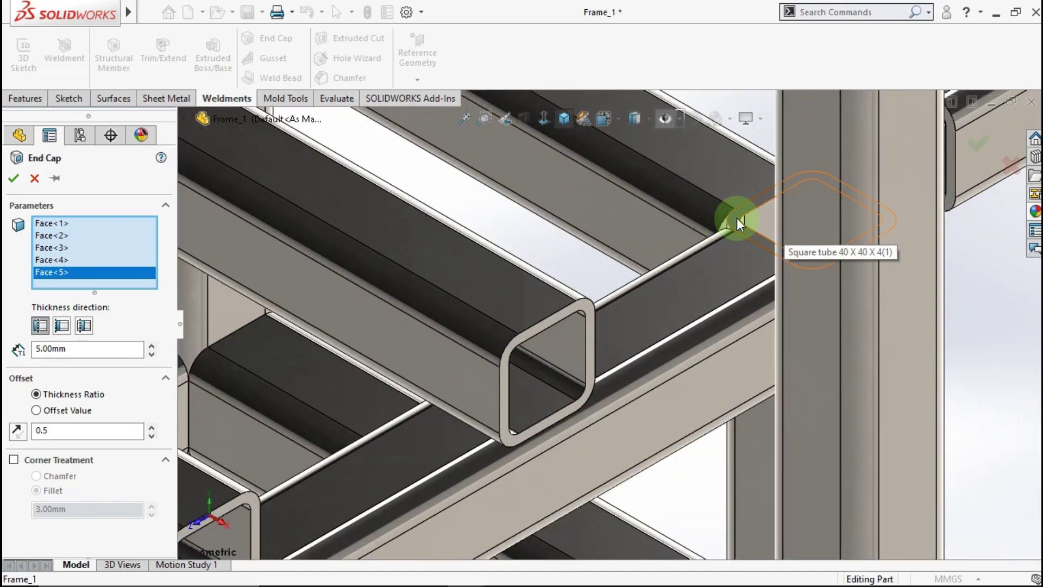
left_click(737, 217)
Add the open end faces at both ends of the two motor support rails to the end cap selection.
left_click(589, 312)
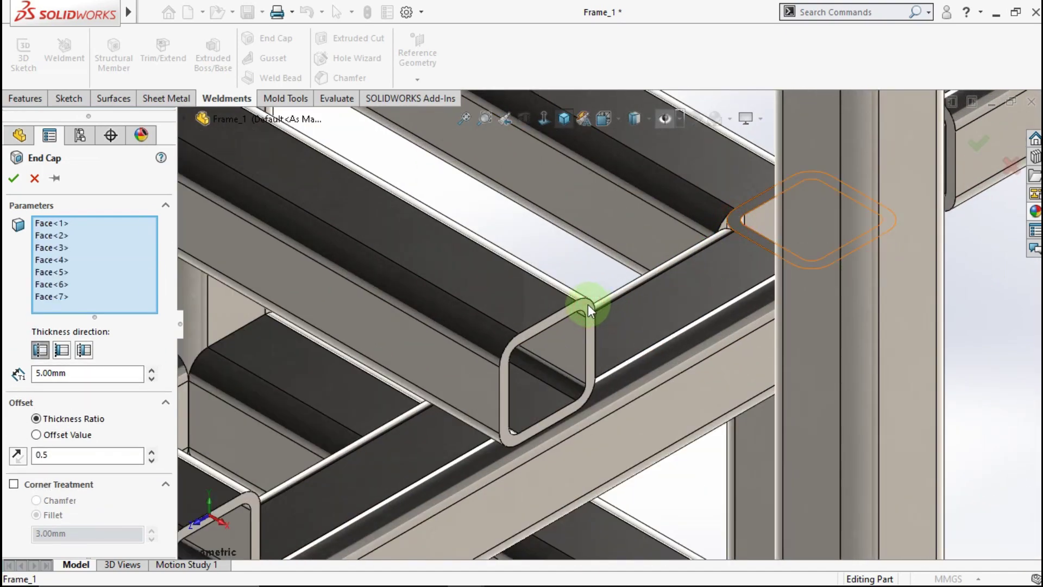
scroll(520, 338, "up", 3)
scroll(489, 399, "down", 3)
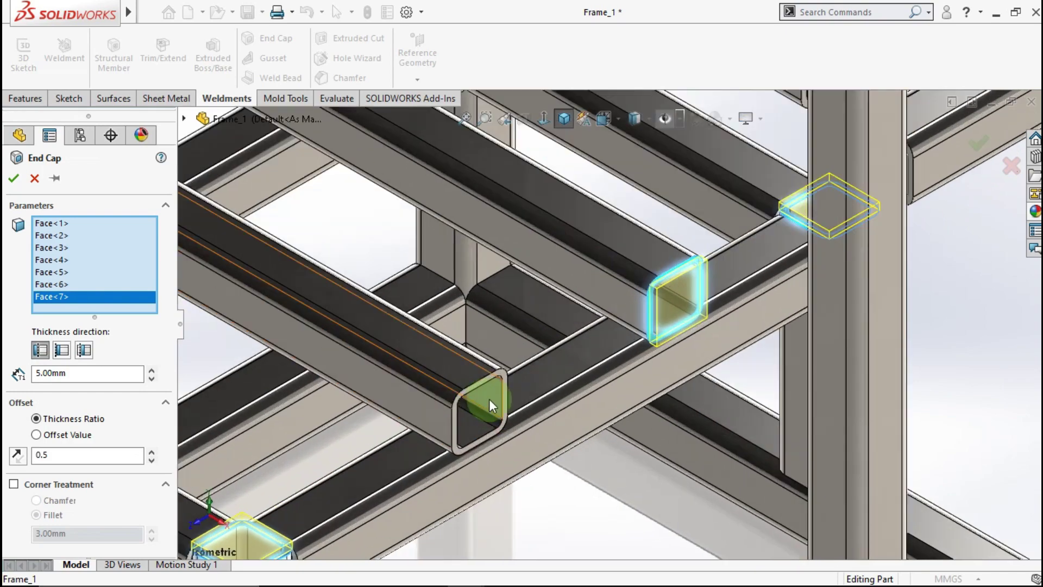
scroll(507, 381, "down", 2)
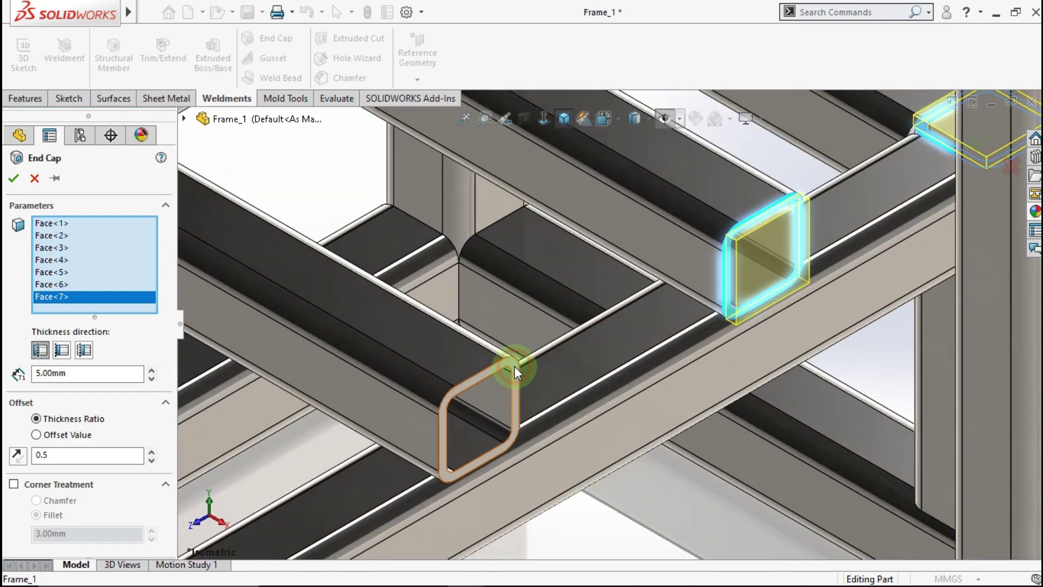
left_click(514, 366)
scroll(481, 340, "up", 4)
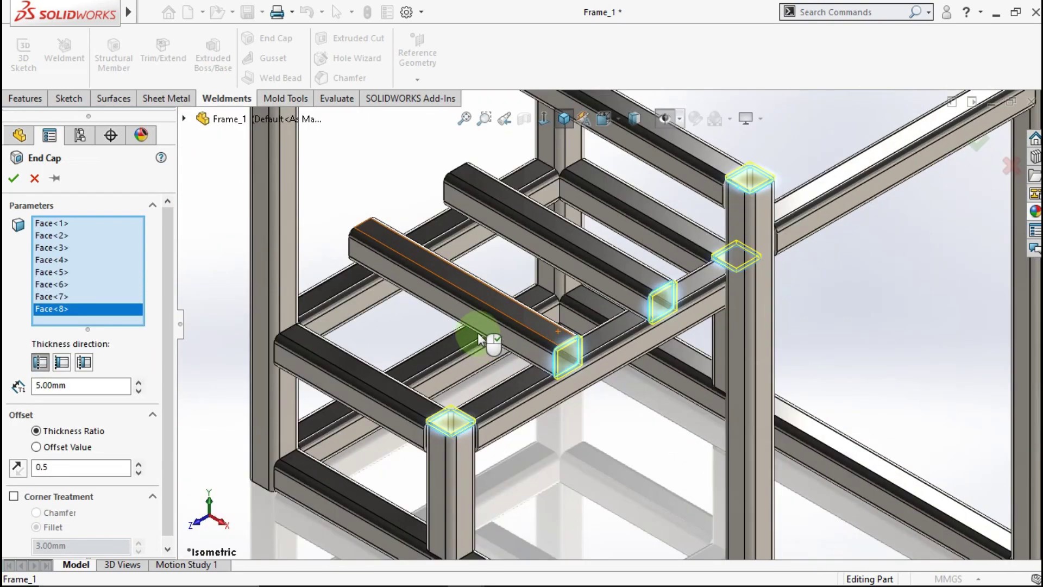
scroll(478, 339, "up", 3)
middle_click_drag(473, 326, 520, 241)
scroll(519, 241, "down", 4)
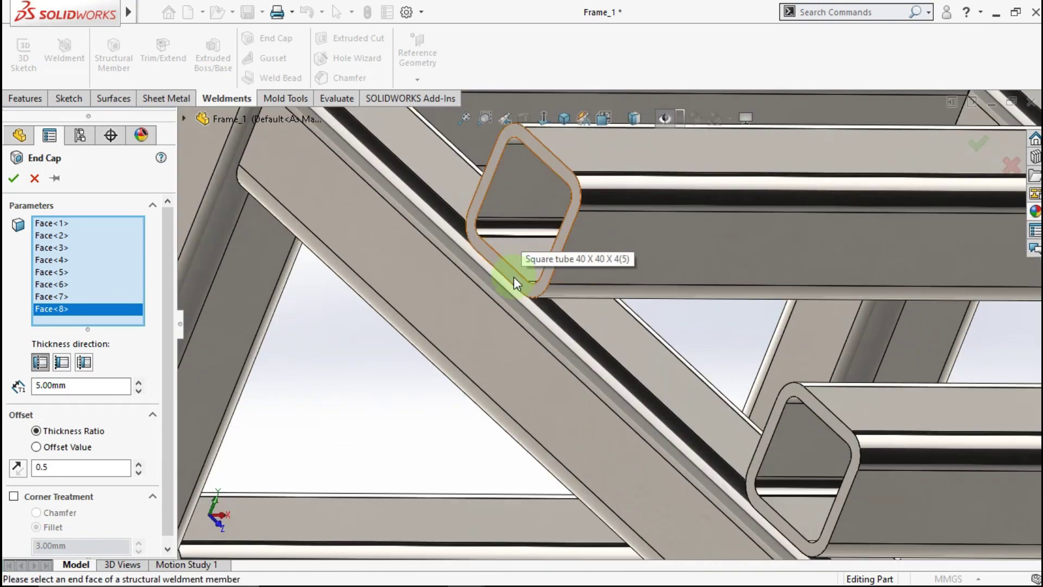
left_click(796, 396)
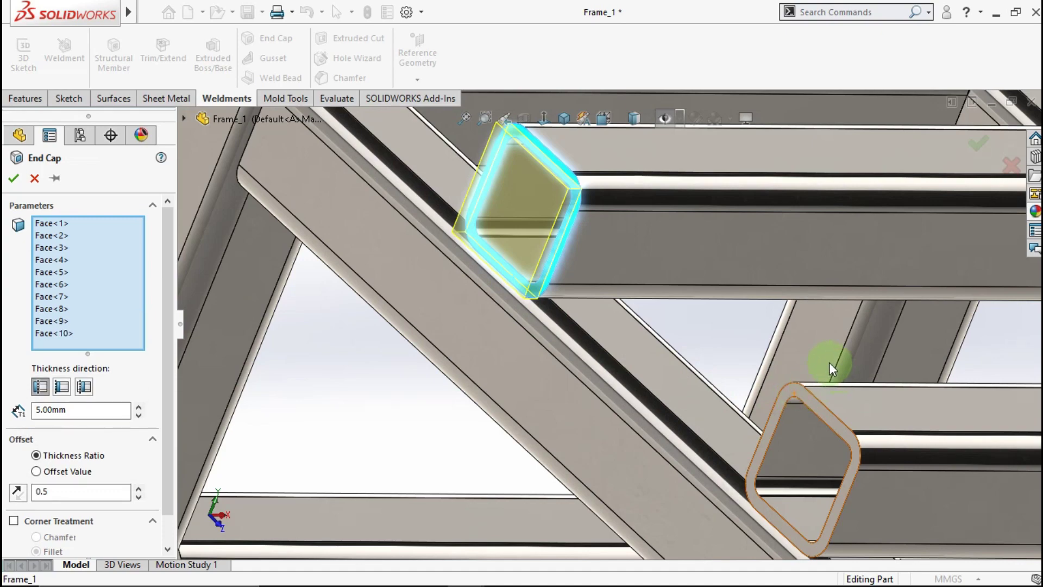
Try the inward thickness direction for the end caps, previewed on the front-right tall post.
scroll(827, 358, "up", 5)
middle_click_drag(827, 359, 671, 304)
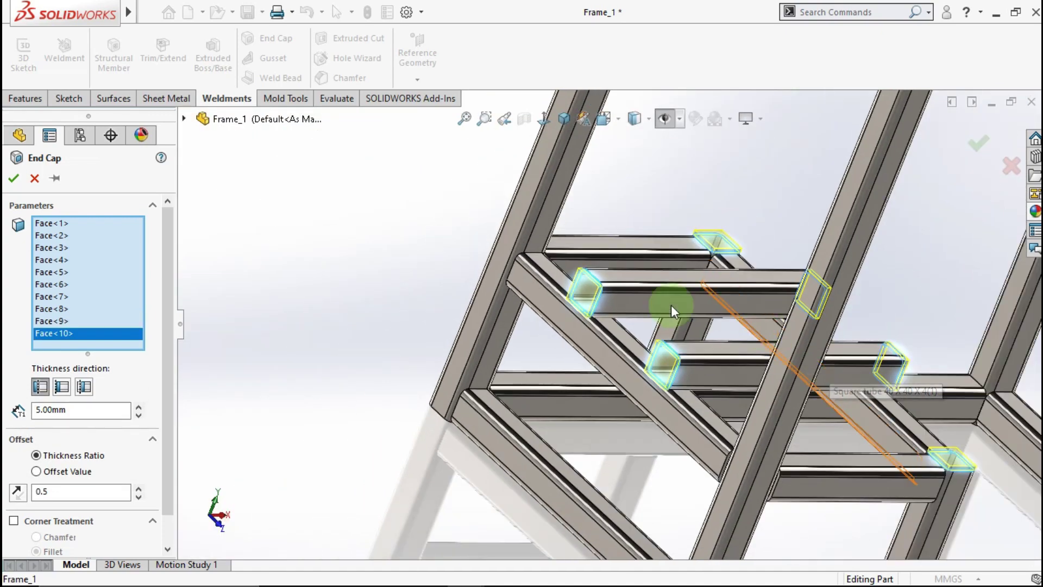
left_click(563, 119)
left_click(641, 325)
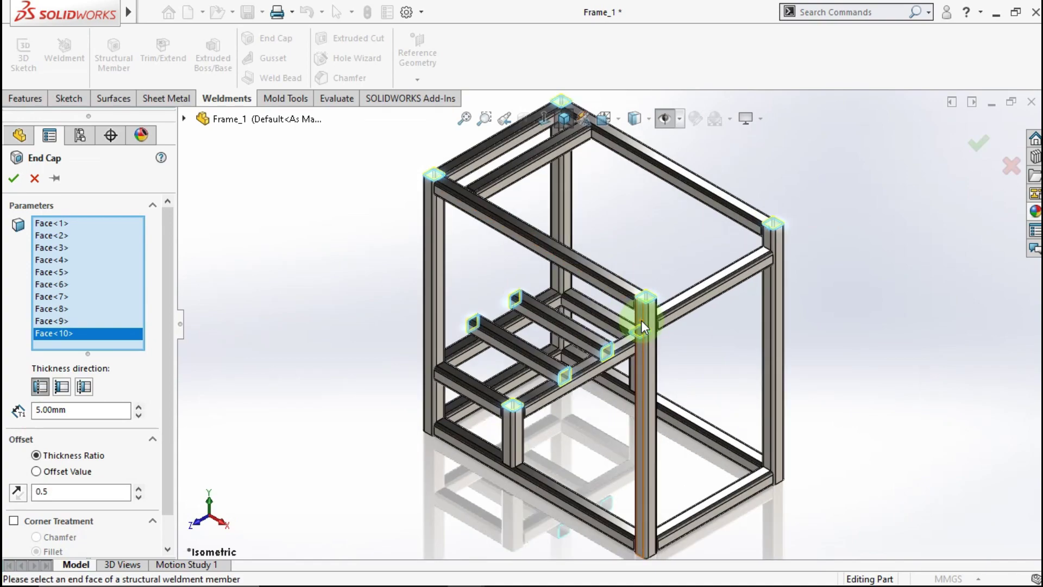
scroll(642, 323, "down", 5)
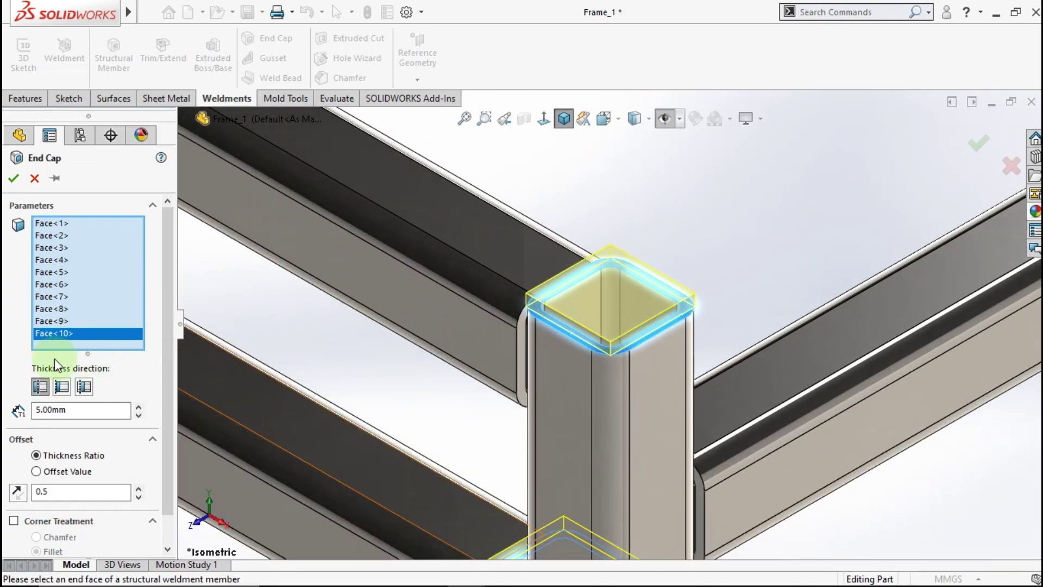
left_click(61, 386)
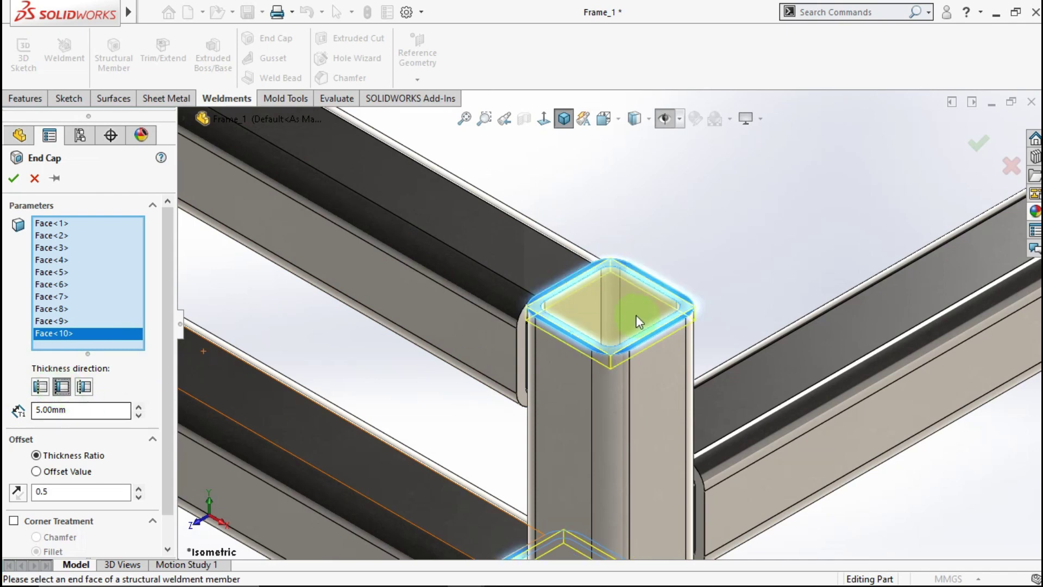
Set the end caps' thickness direction to internal and check the preview inside the post's tube opening.
left_click(85, 387)
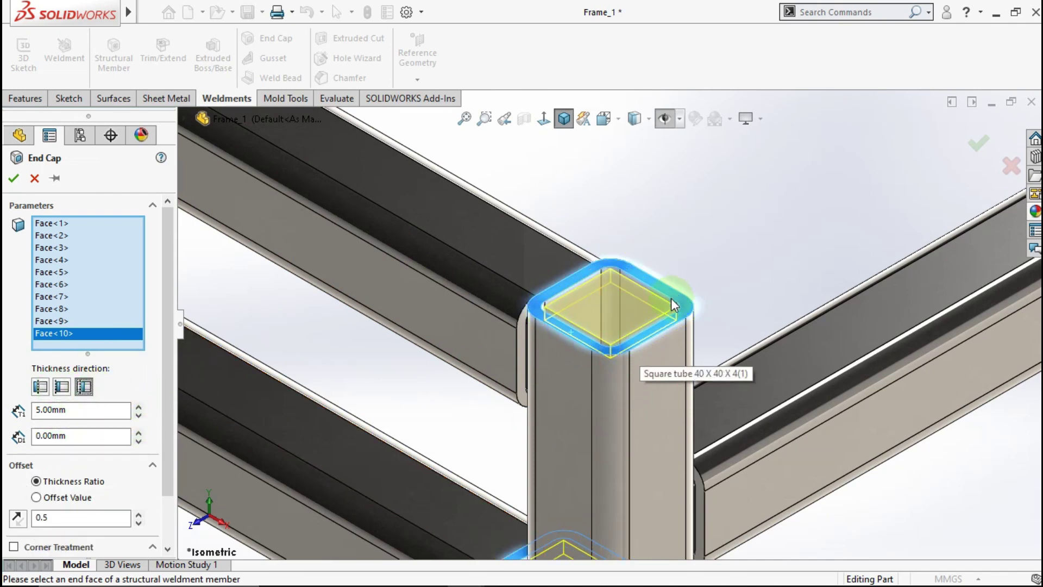
scroll(576, 340, "down", 5)
middle_click_drag(491, 335, 366, 390)
scroll(160, 422, "down", 3)
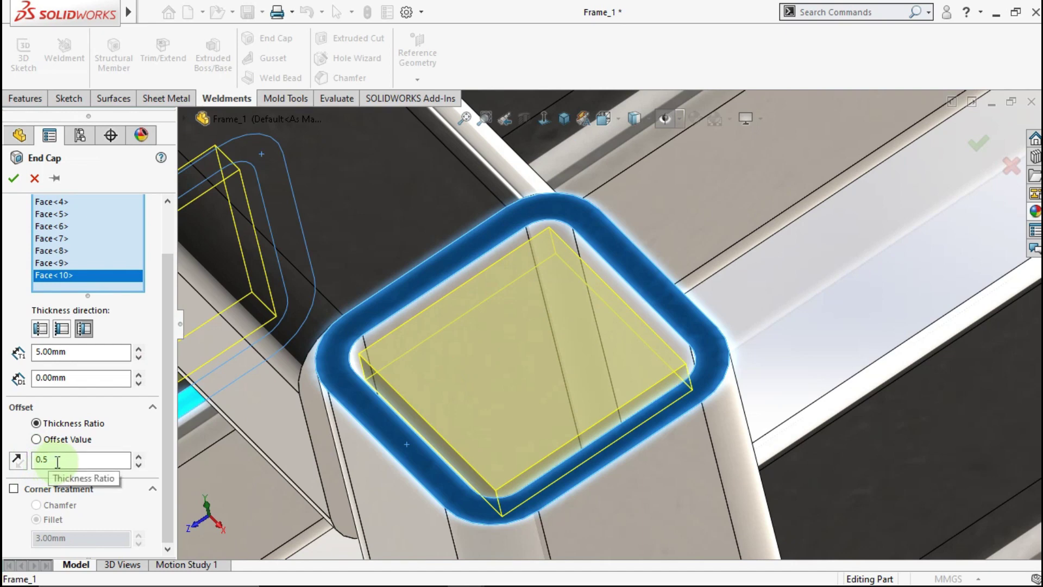
Try a thickness ratio of 0.1 for the end cap offset and restore the ratio to 0.5.
left_click_drag(50, 464, 117, 467)
type("0.1")
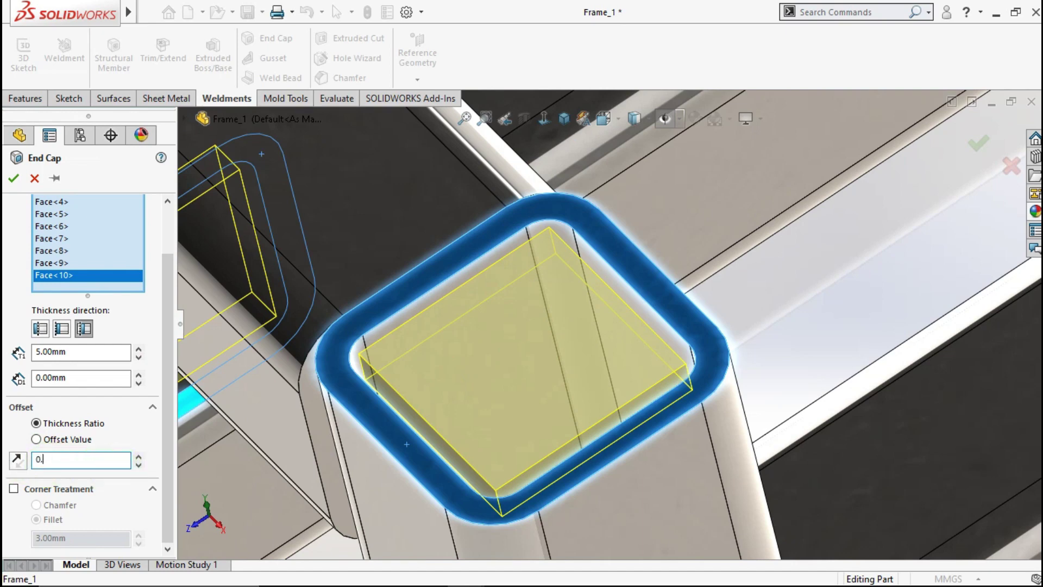
left_click(810, 280)
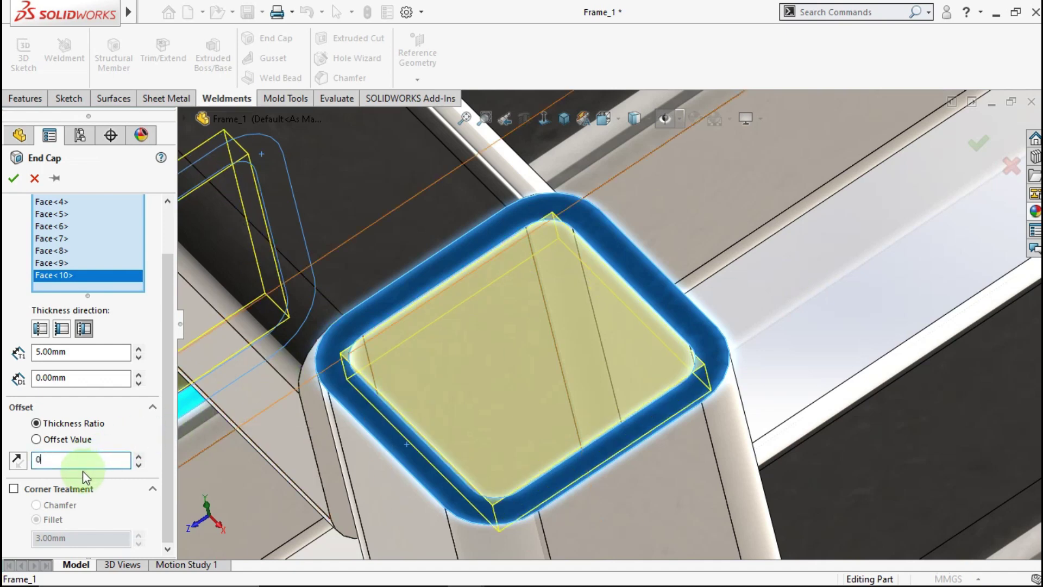
type(".5")
left_click(810, 321)
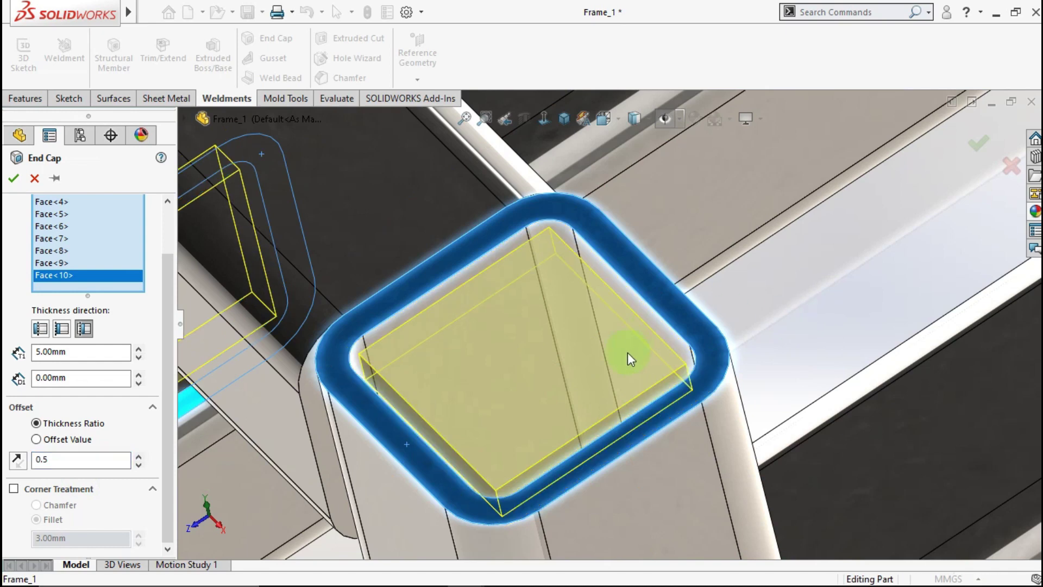
Enable corner treatment on the end caps with 3 mm fillets.
left_click(162, 439)
mouse_move(163, 465)
left_mouse_down()
mouse_move(165, 371)
mouse_move(167, 471)
left_mouse_up()
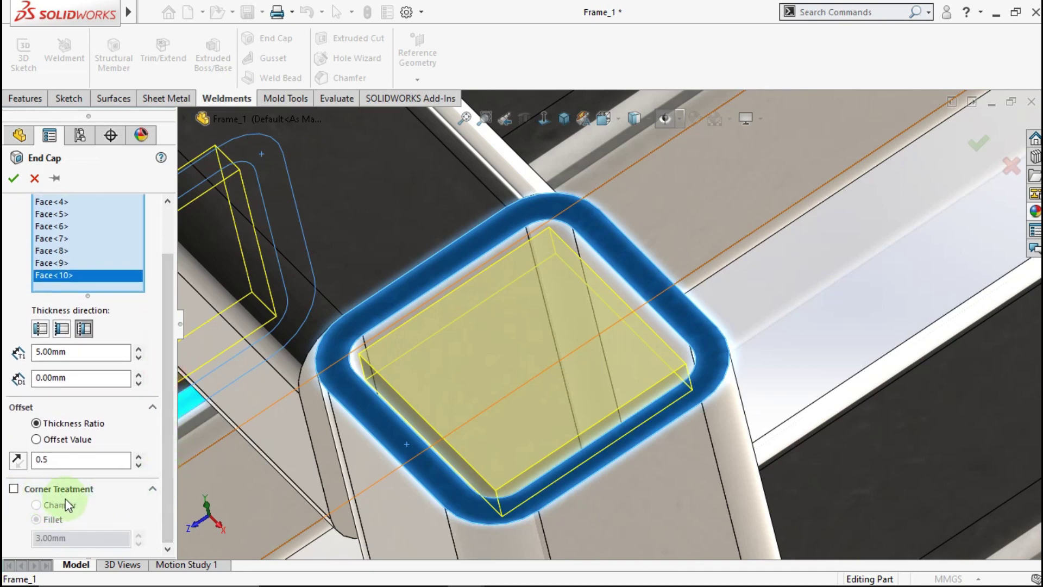
left_click(15, 488)
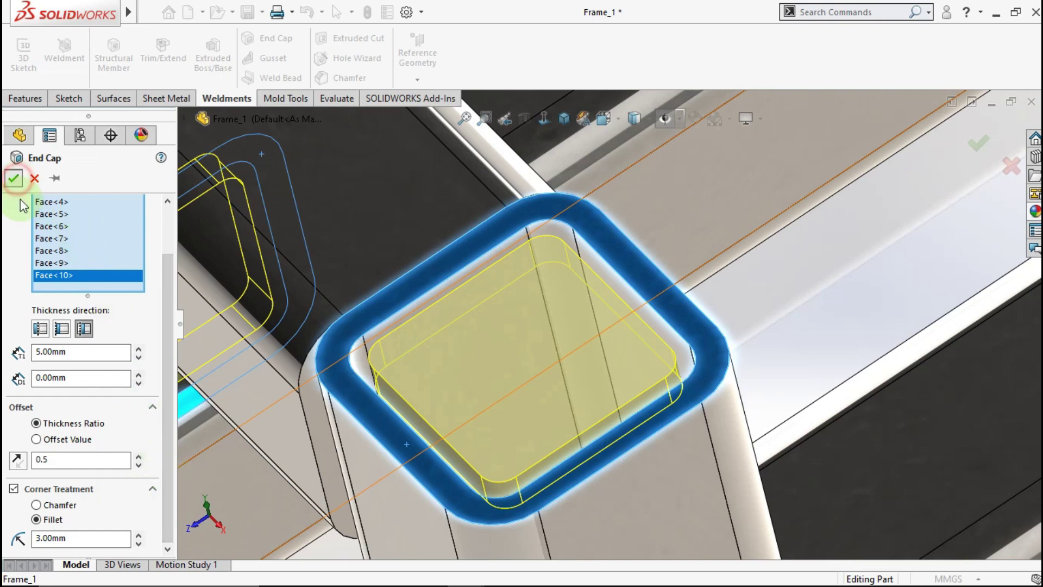
Create the internal end caps on the ten selected tube end faces with 5 mm thickness, 0.5 thickness ratio and 3 mm corner fillets.
left_click(13, 178)
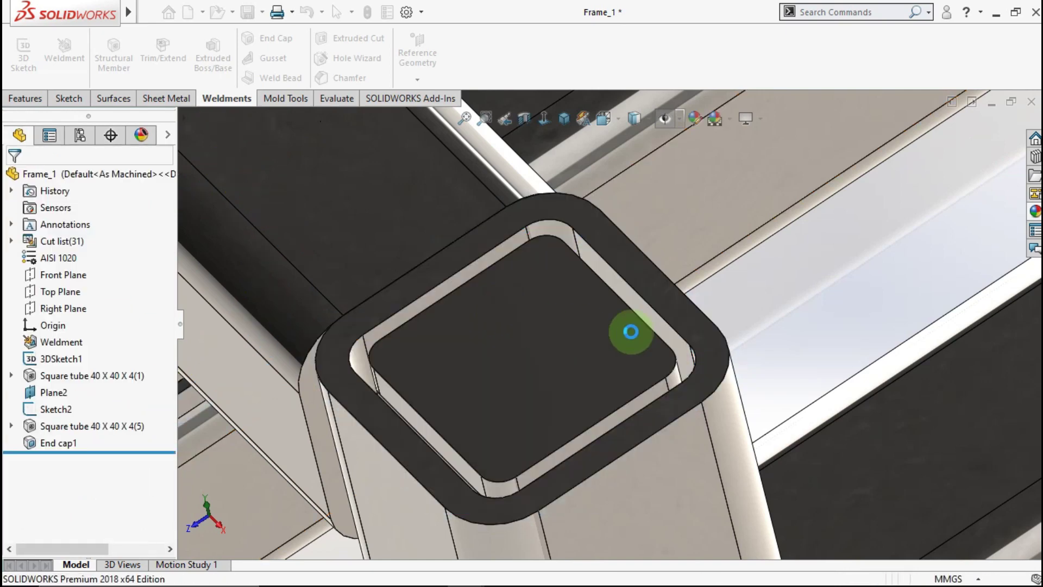
middle_click_drag(805, 321, 553, 357)
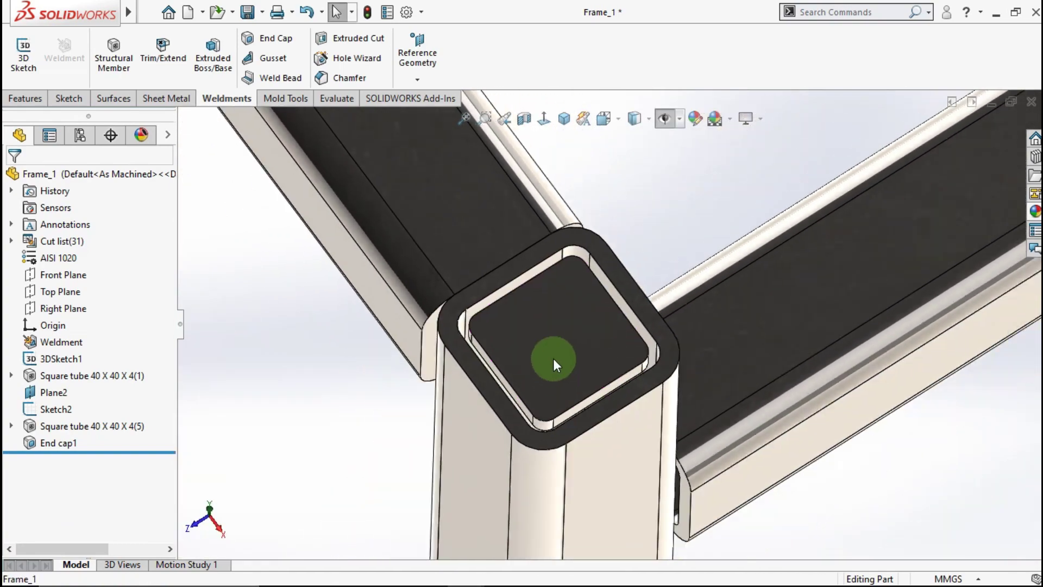
right_click(60, 439)
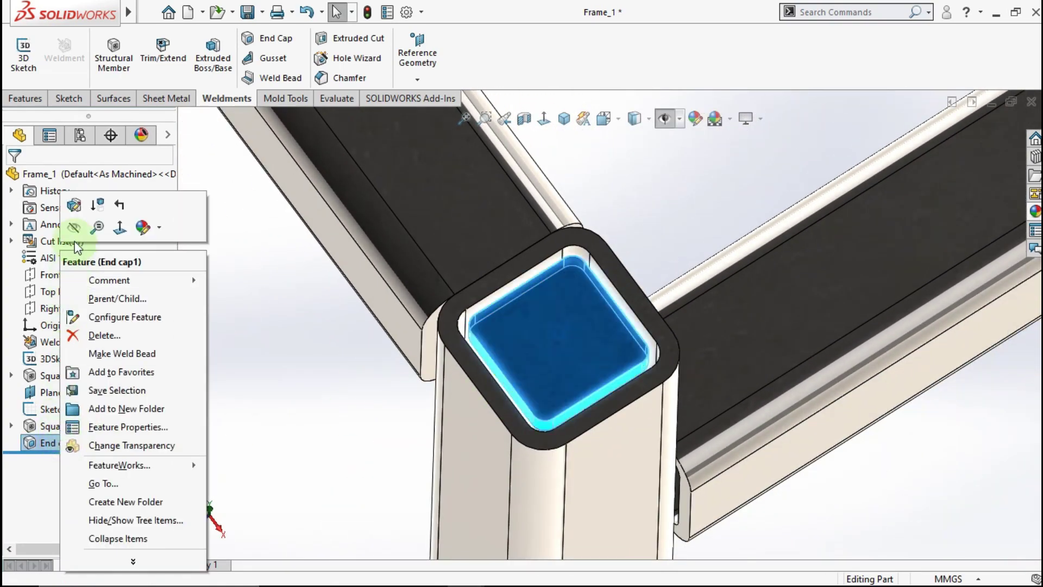
left_click(74, 206)
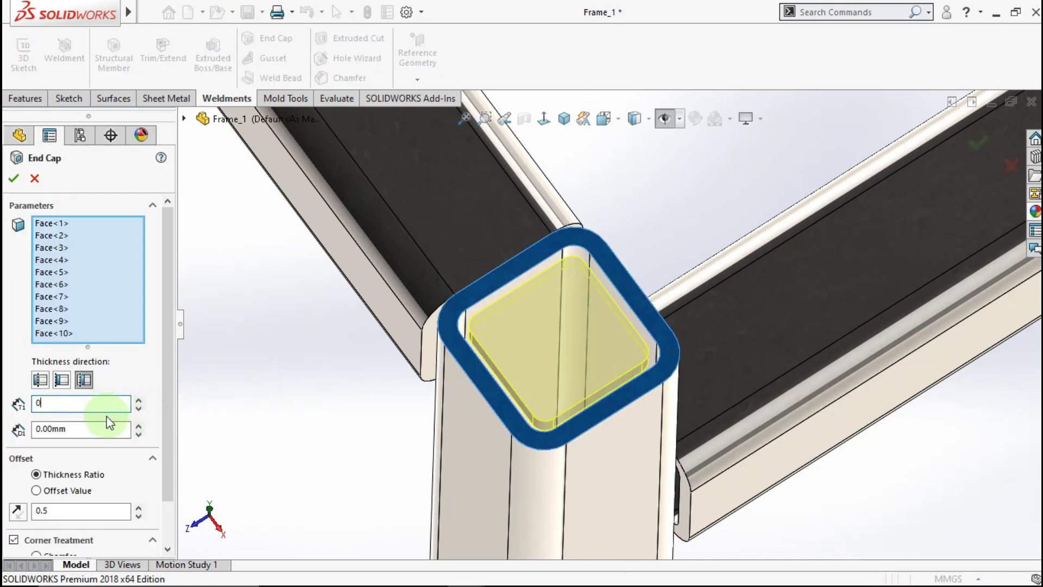
type(".25mm")
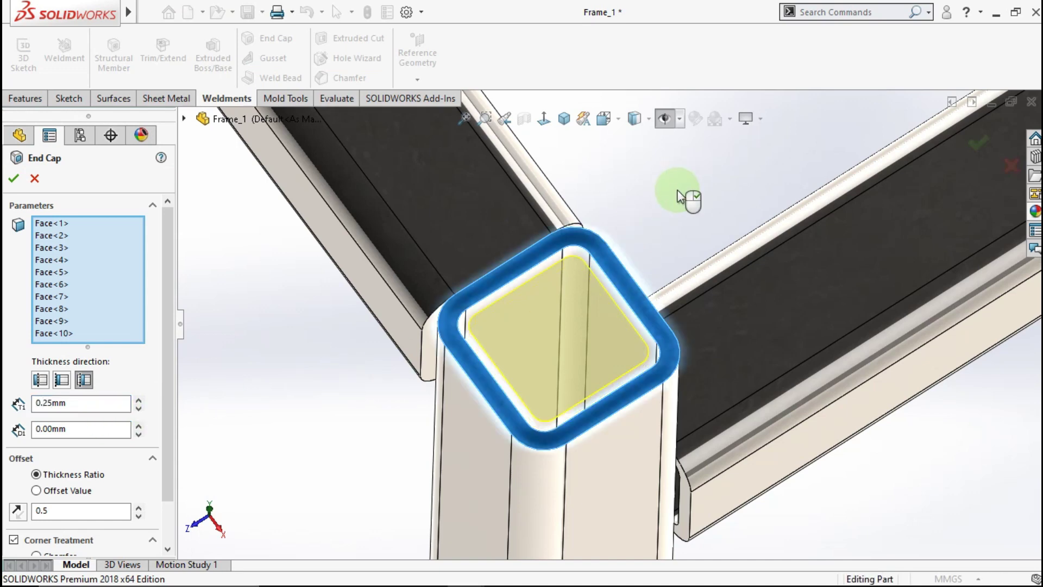
scroll(621, 289, "down", 5)
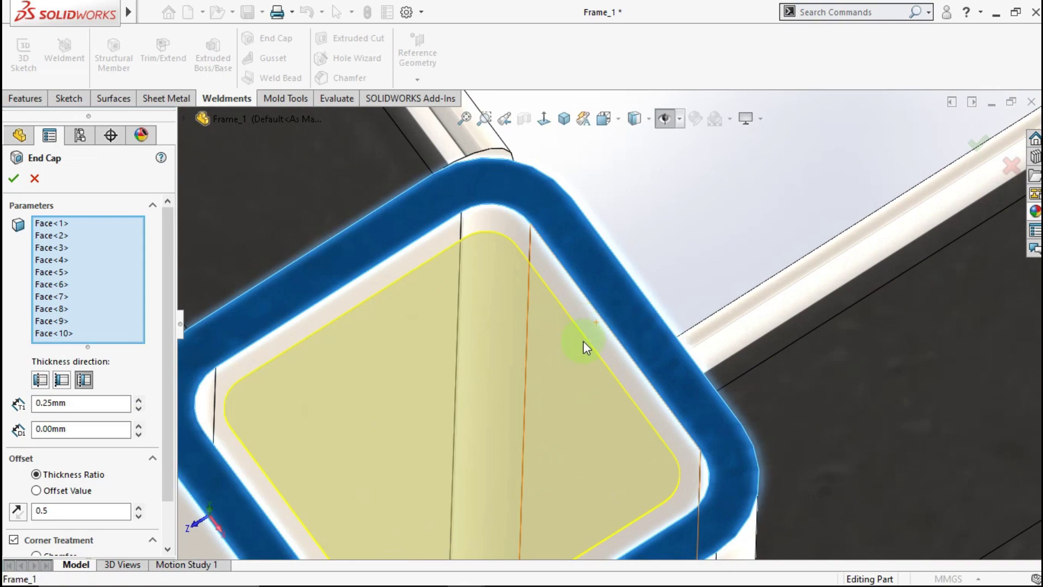
mouse_move(582, 341)
middle_mouse_down()
mouse_move(582, 422)
mouse_move(583, 334)
middle_mouse_up()
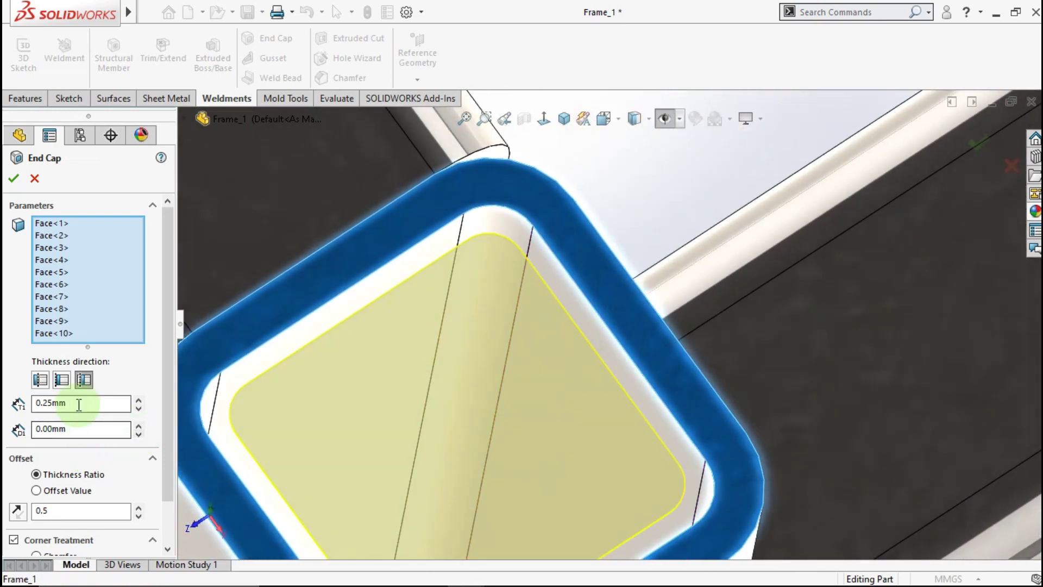
left_click(34, 178)
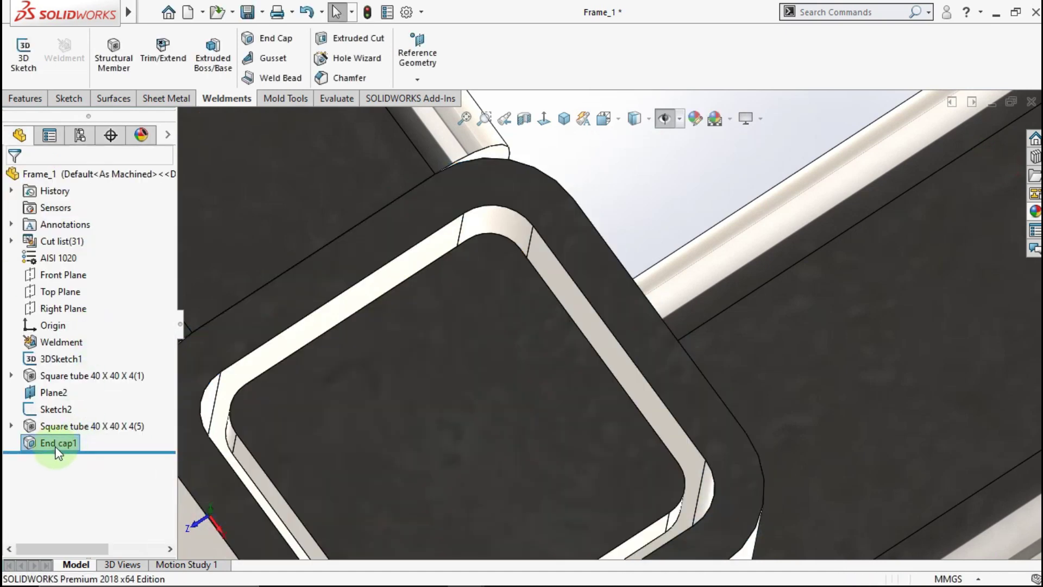
Reopen the End cap1 feature for editing and try an offset thickness ratio of 0.25, checking the gap to the tube wall.
right_click(48, 443)
left_click(118, 418)
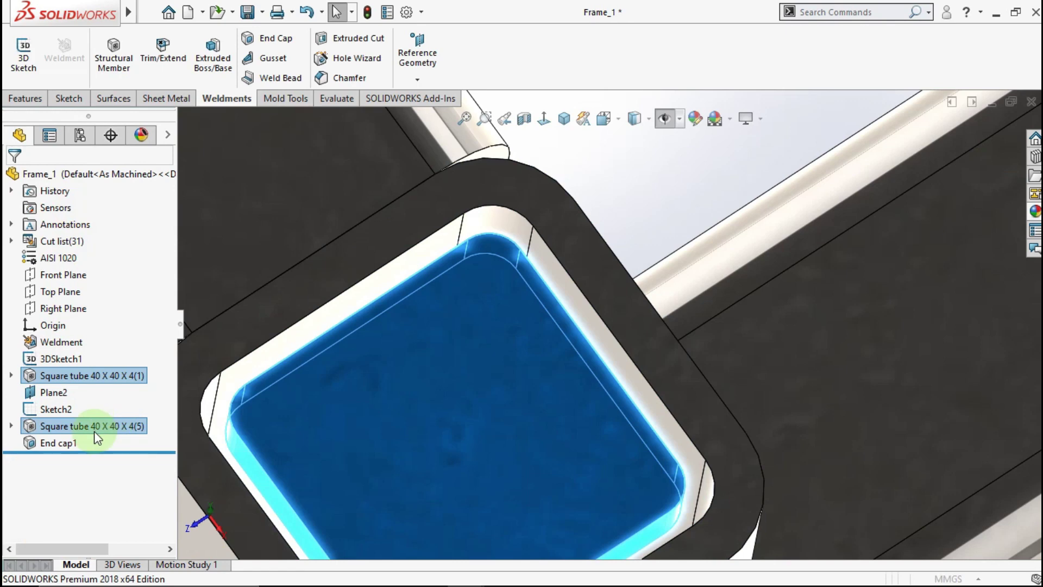
double_click(55, 512)
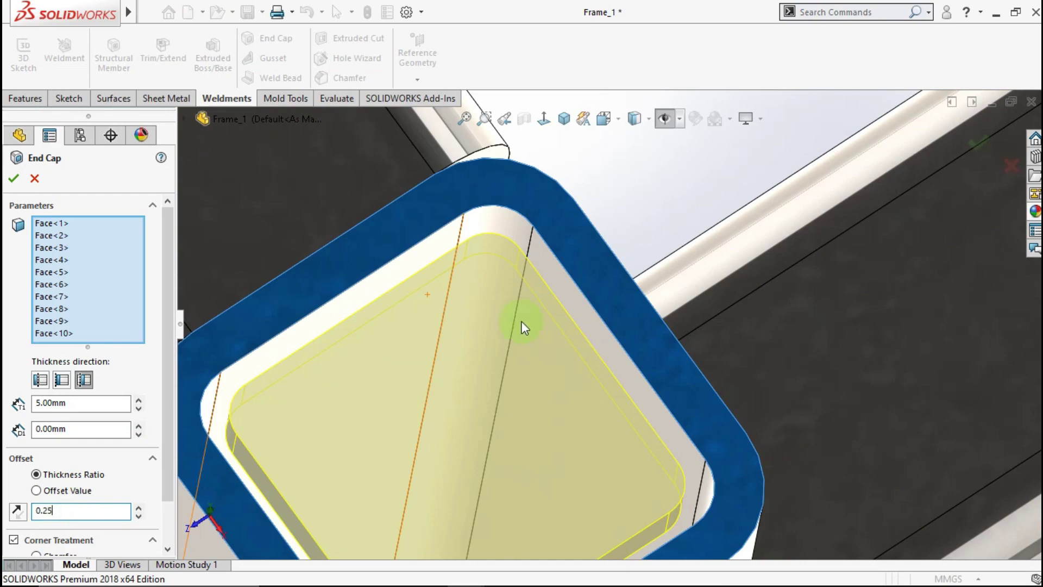
left_click(700, 187)
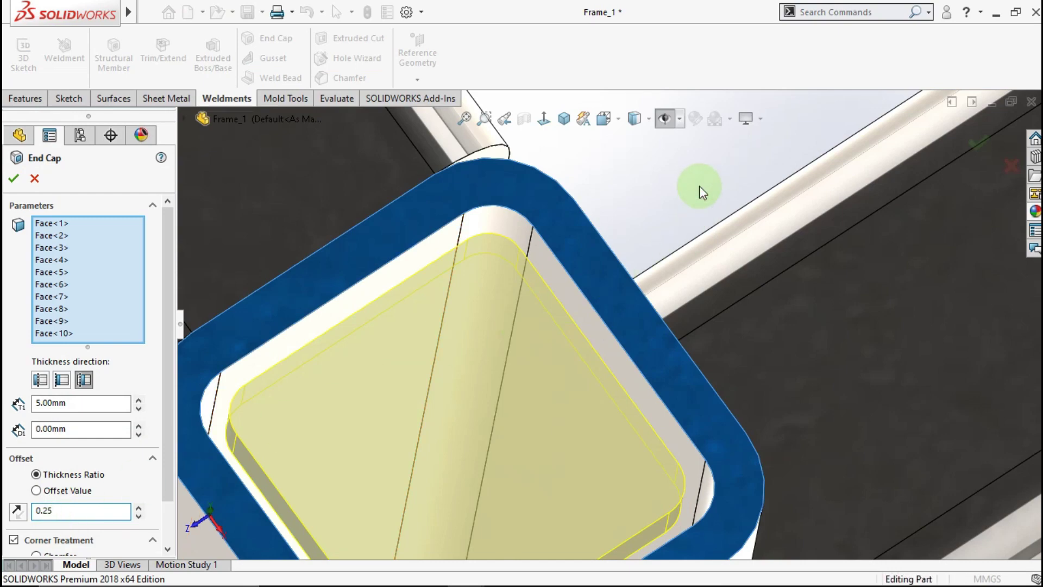
scroll(483, 345, "up", 2)
middle_click_drag(483, 344, 462, 377)
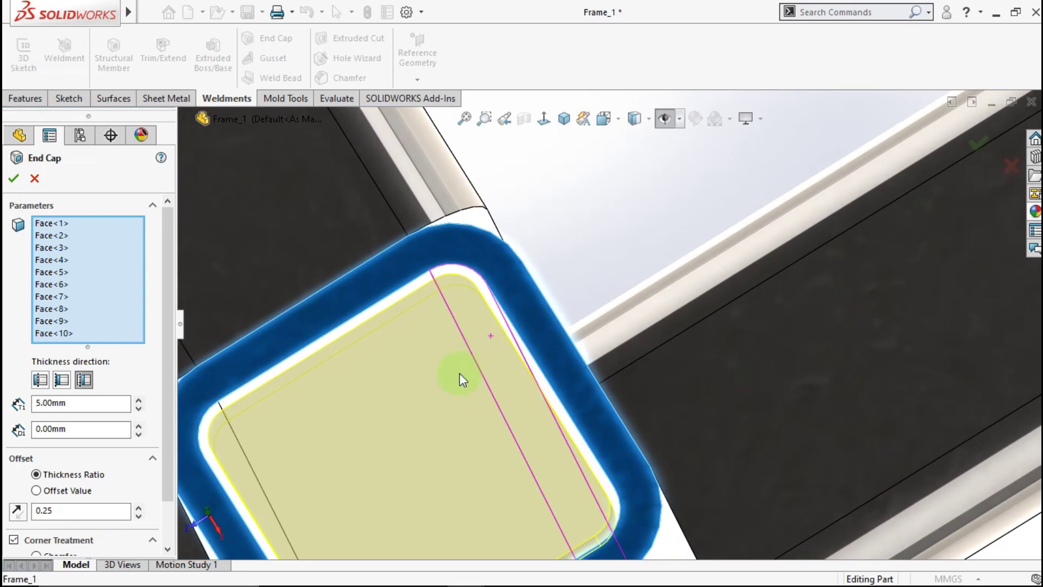
Set the end caps' offset thickness ratio to 0.1 and apply the change.
left_click(75, 513)
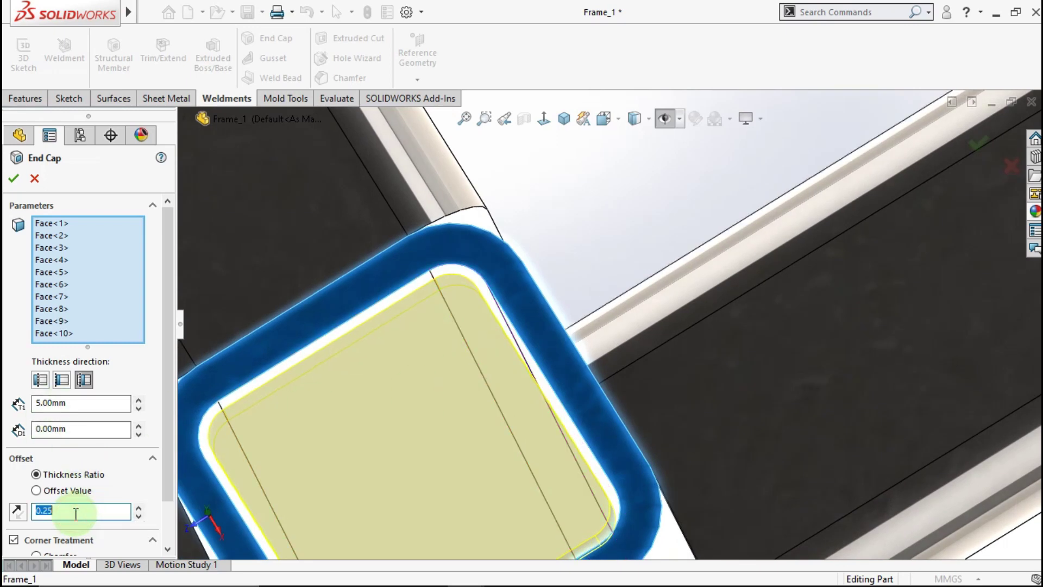
type("0.1")
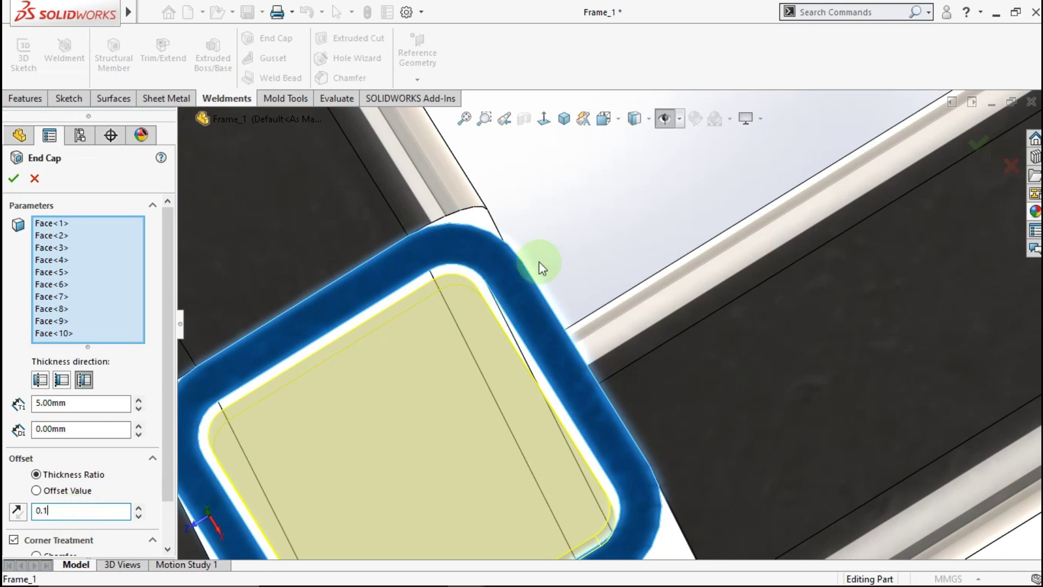
left_click(586, 238)
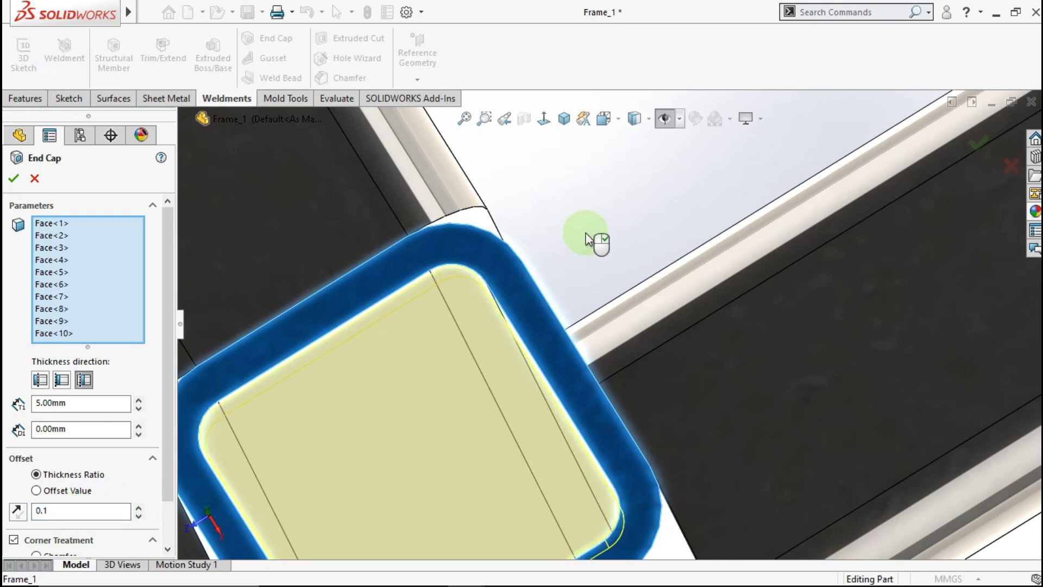
left_click(14, 178)
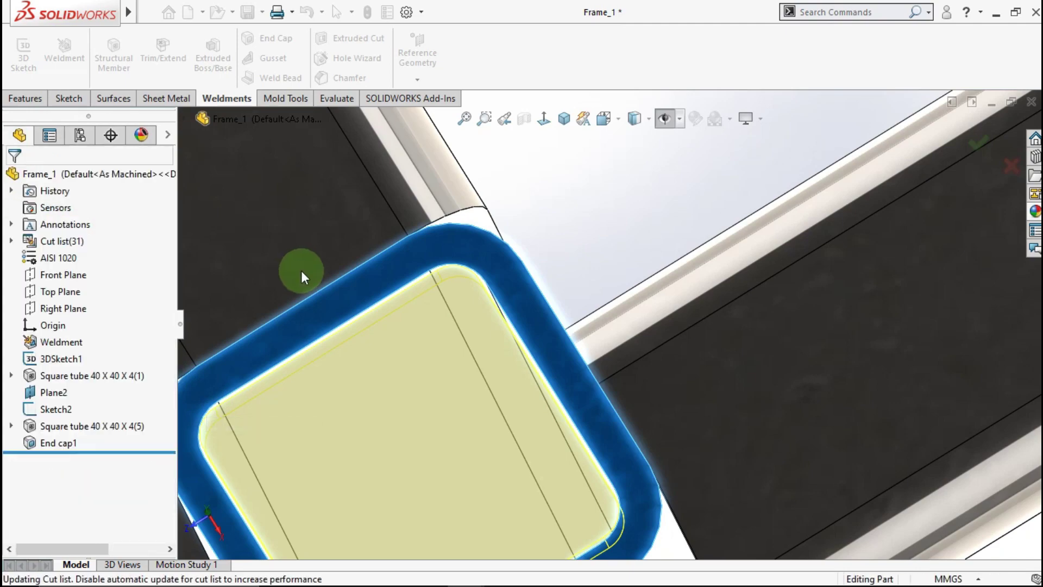
Inspect the refitted end caps from several sides of the frame, including a close look at the cap on a tall post.
scroll(473, 270, "up", 5)
scroll(576, 327, "down", 3)
middle_click_drag(576, 327, 599, 245)
scroll(585, 285, "up", 8)
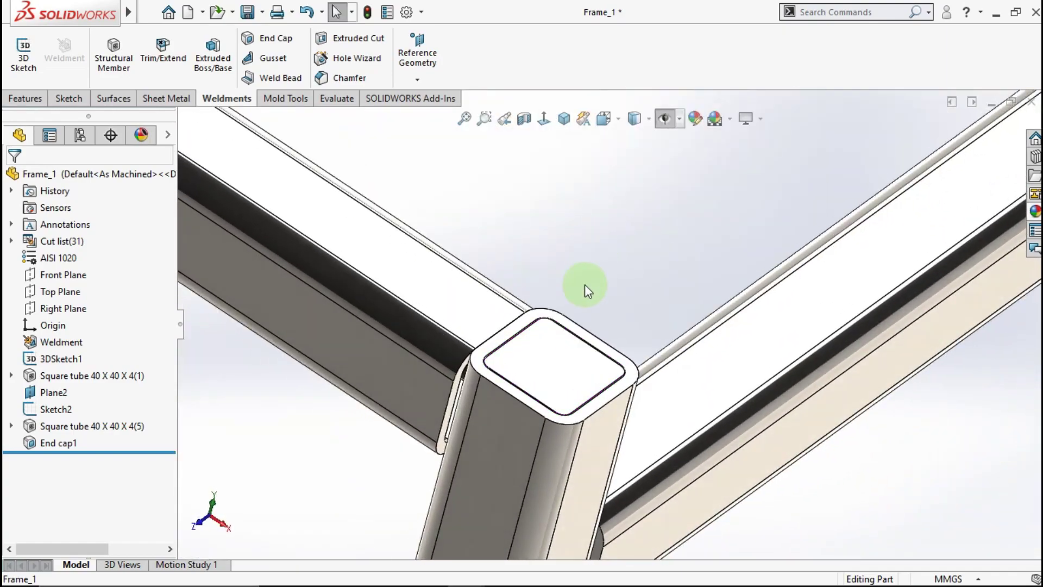
scroll(409, 390, "down", 2)
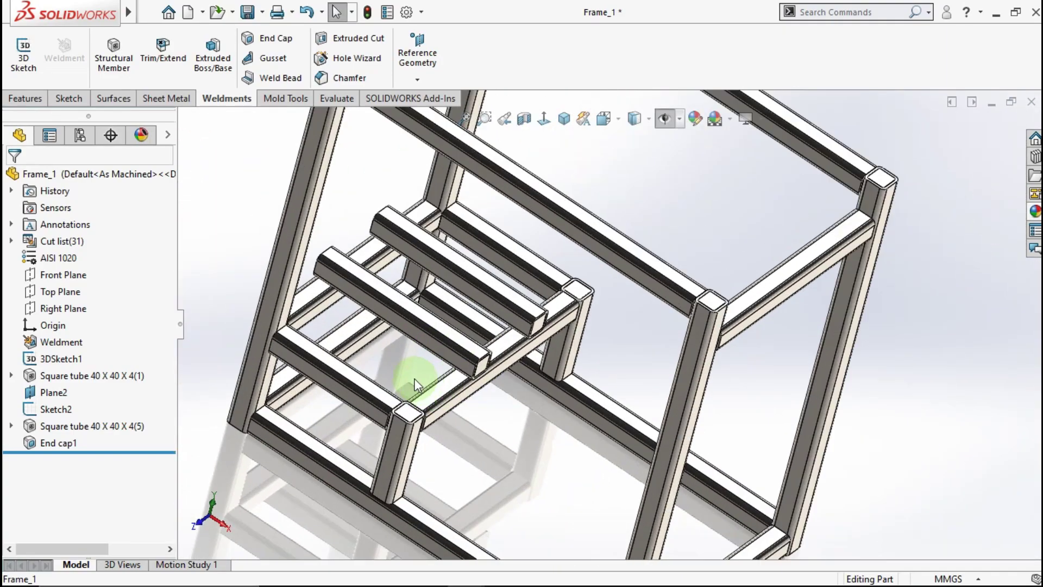
middle_click_drag(413, 384, 408, 303)
middle_click_drag(484, 327, 484, 337)
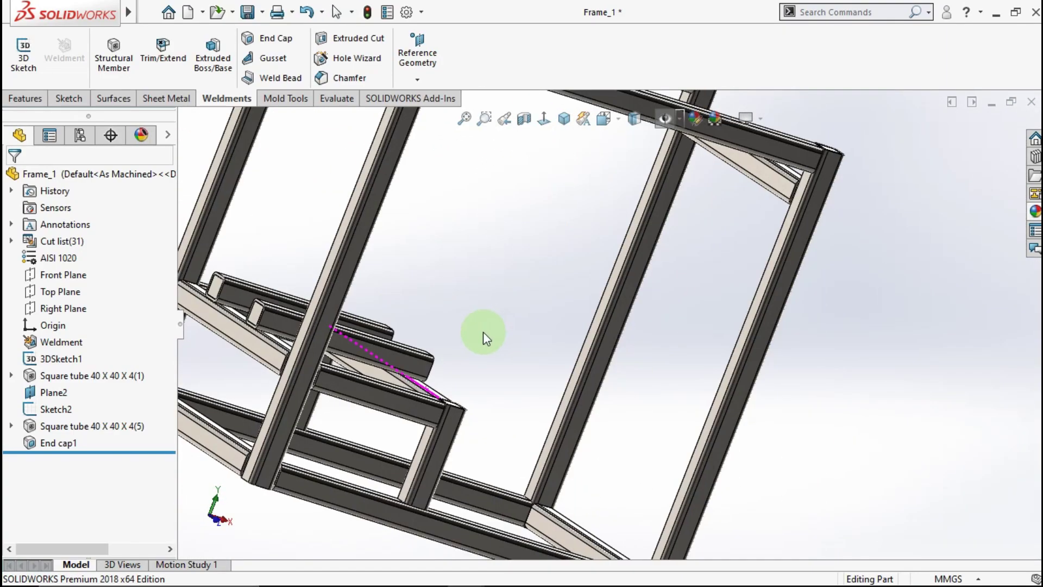
scroll(280, 318, "down", 5)
scroll(474, 352, "up", 5)
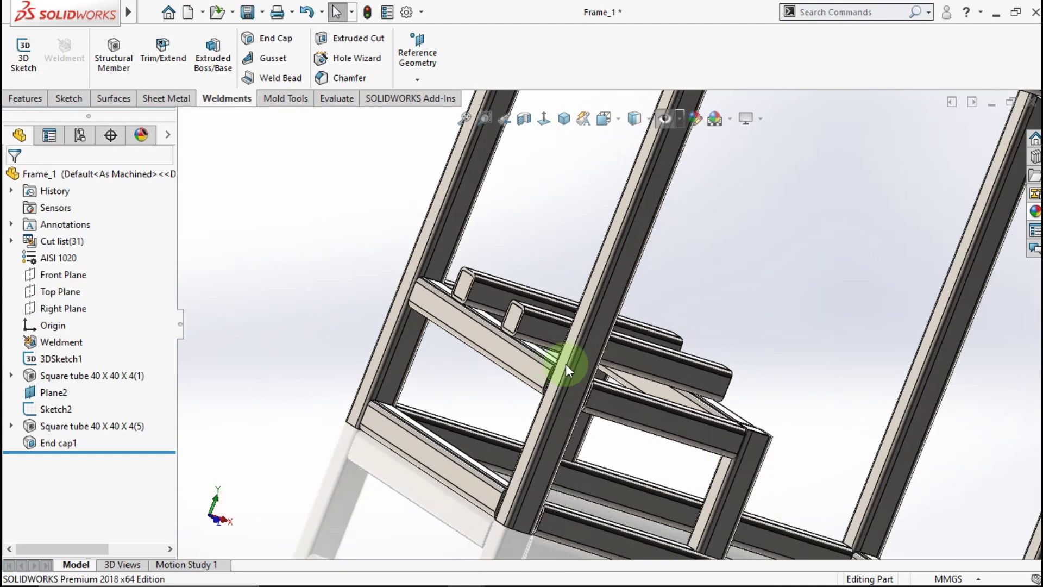
middle_click_drag(655, 352, 598, 436)
scroll(598, 437, "down", 3)
scroll(594, 203, "up", 3)
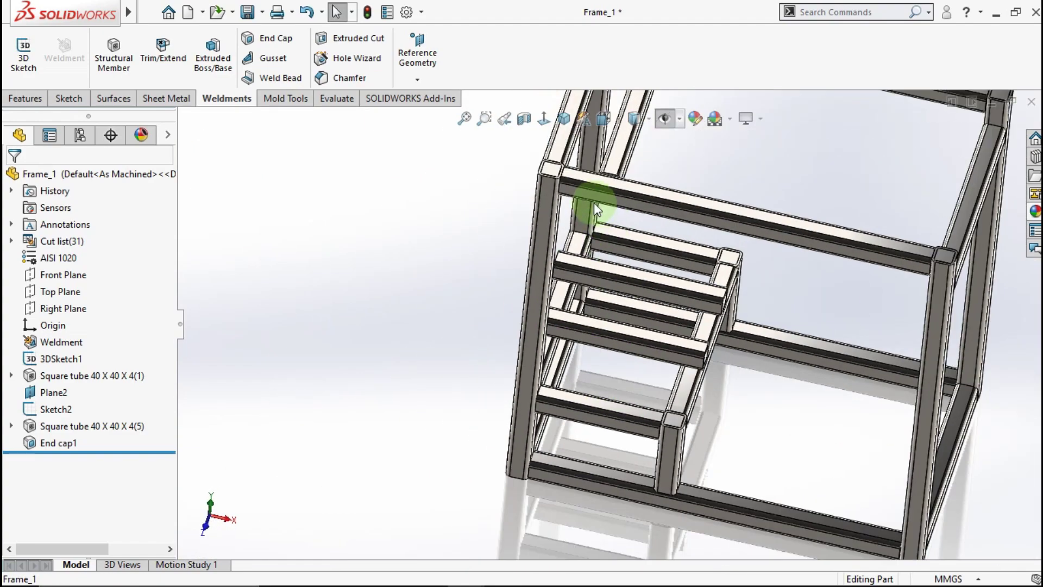
middle_click_drag(594, 203, 566, 214)
scroll(562, 201, "down", 5)
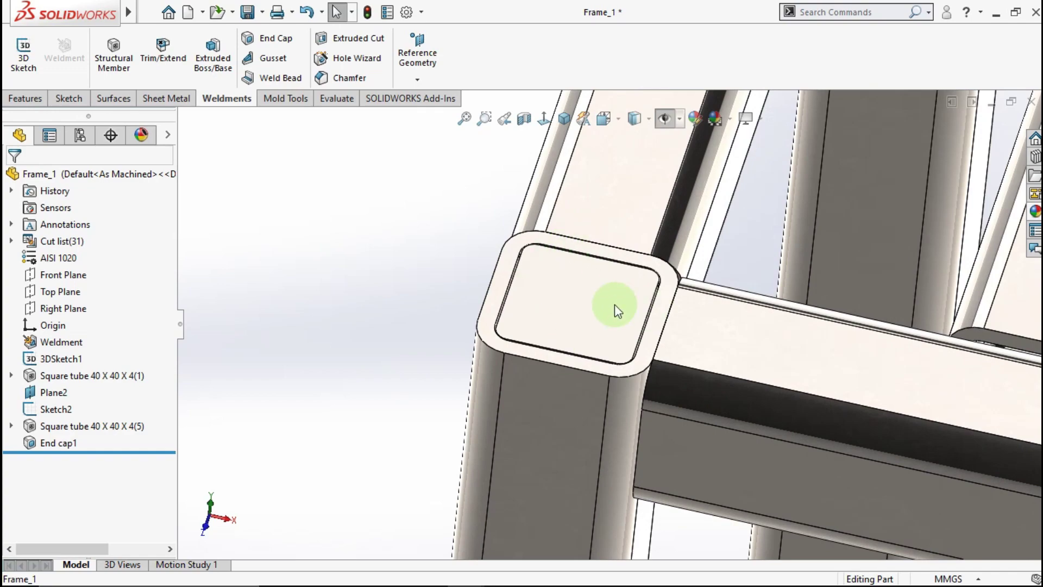
Look over the whole capped frame and return it to the isometric view.
scroll(665, 316, "up", 6)
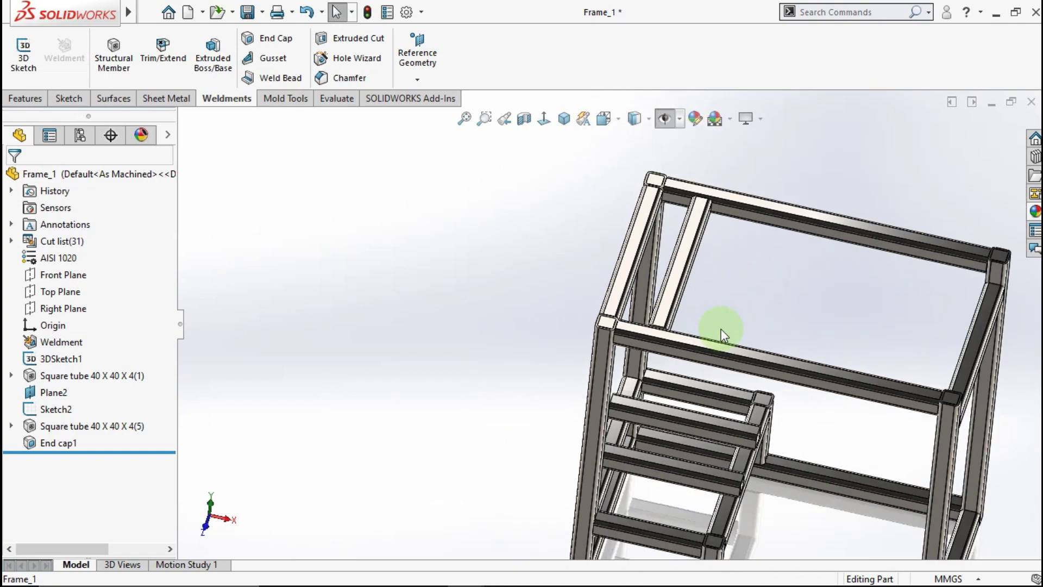
scroll(722, 328, "up", 4)
middle_click_drag(721, 328, 659, 322)
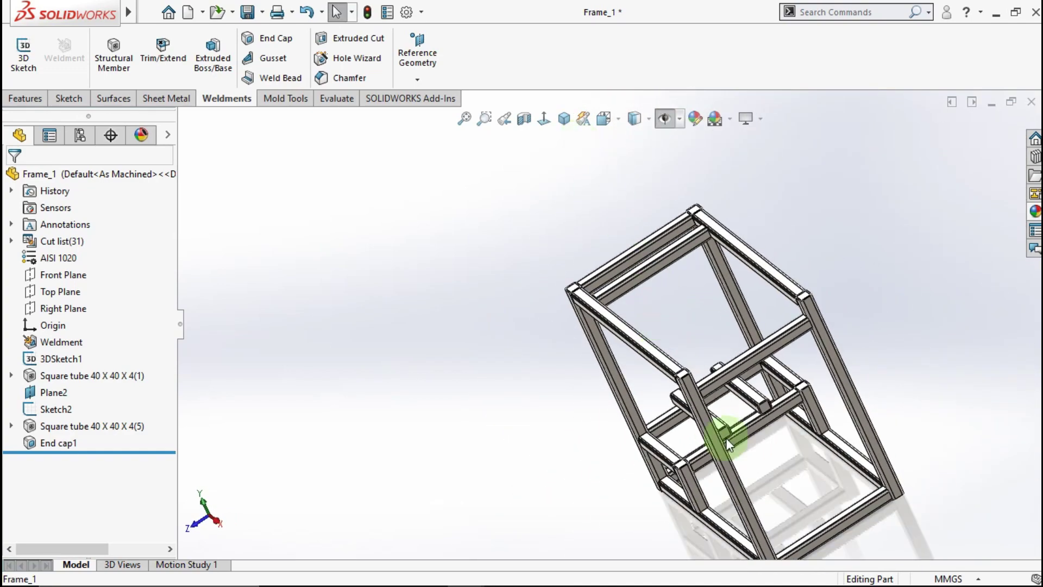
scroll(596, 256, "down", 3)
left_click(564, 118)
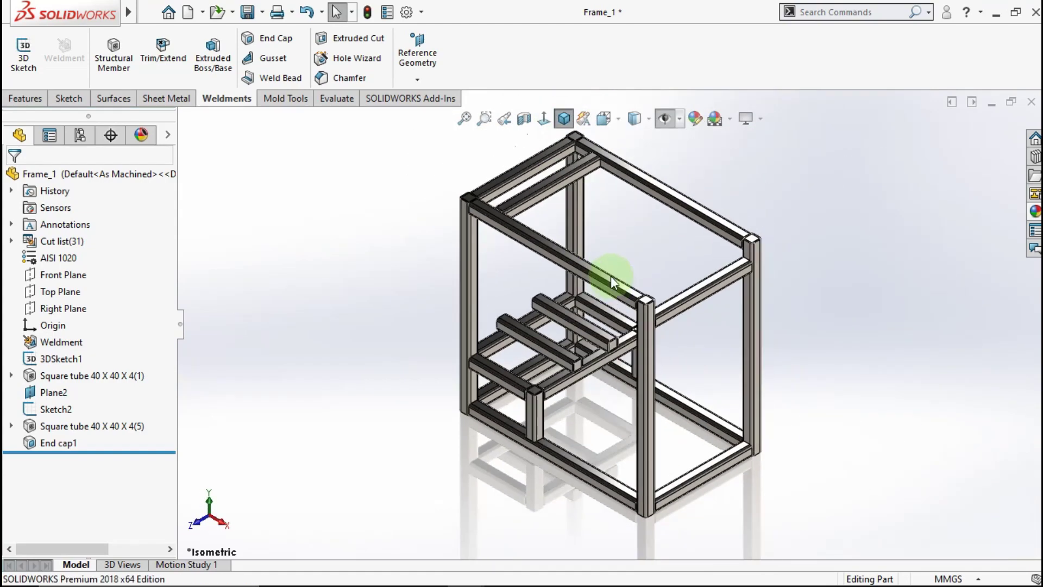
left_click(359, 438)
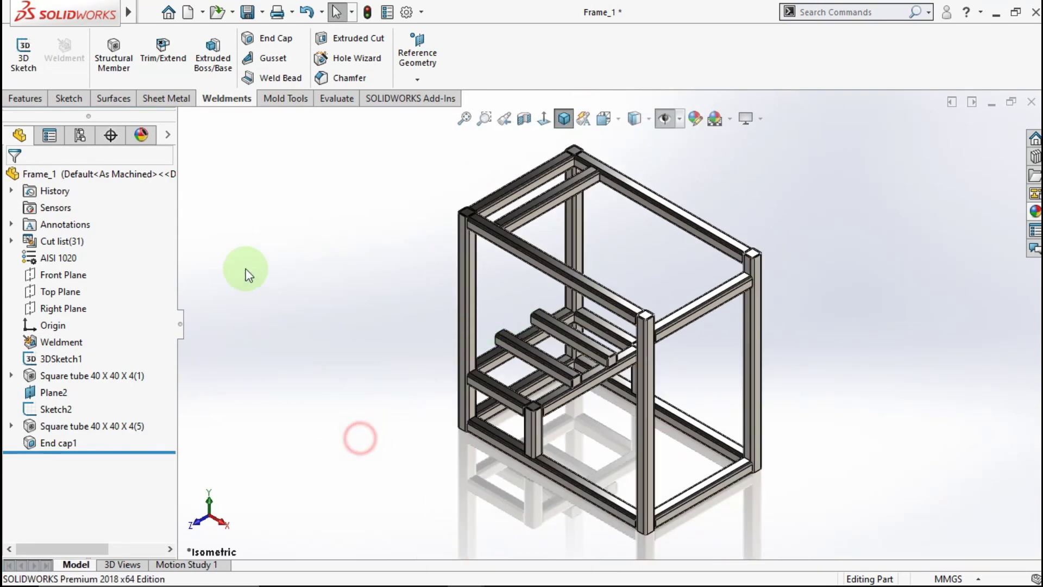
left_click_drag(245, 269, 310, 337)
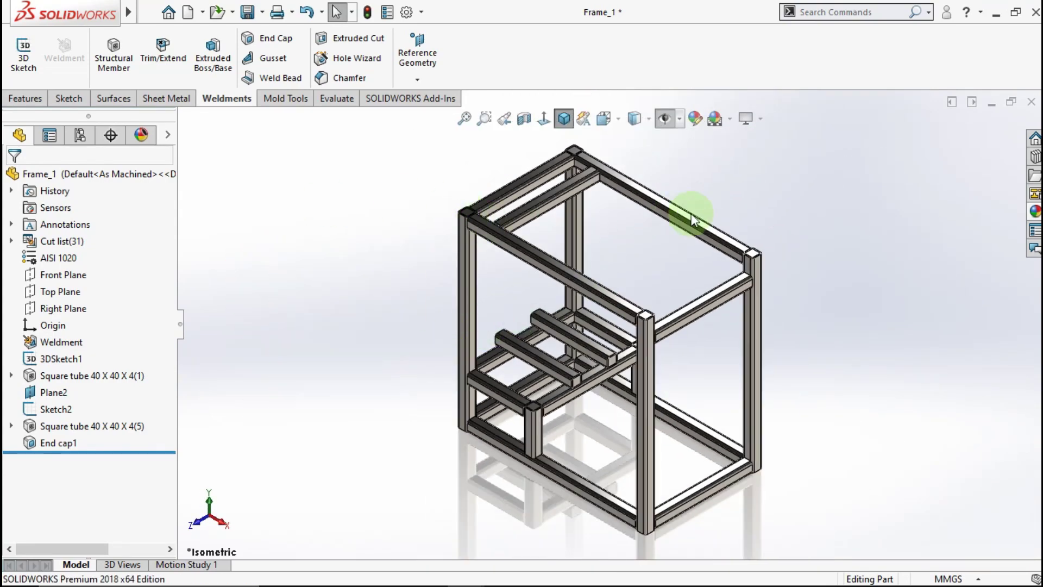
left_click(1031, 112)
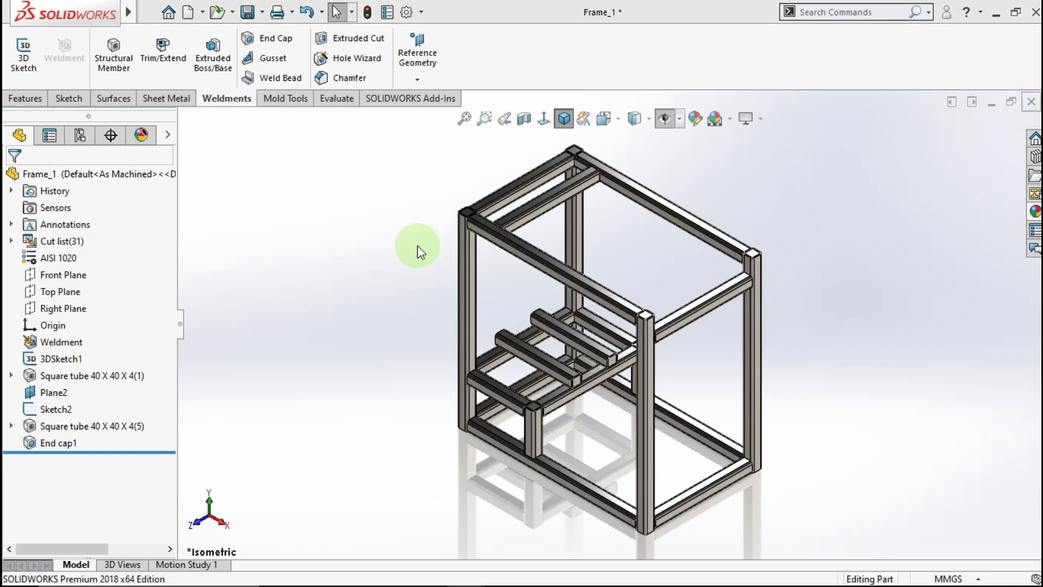
left_click(484, 295)
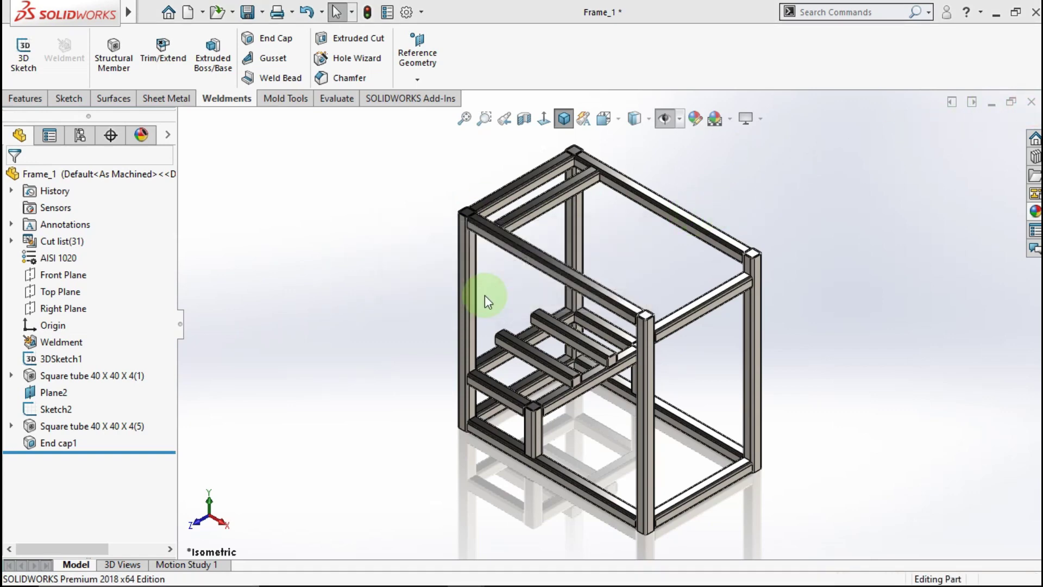
Switch to the Sangrai kelapa_1 assembly, inspect an end cap on the frame up close and restore the isometric view.
left_click(135, 87)
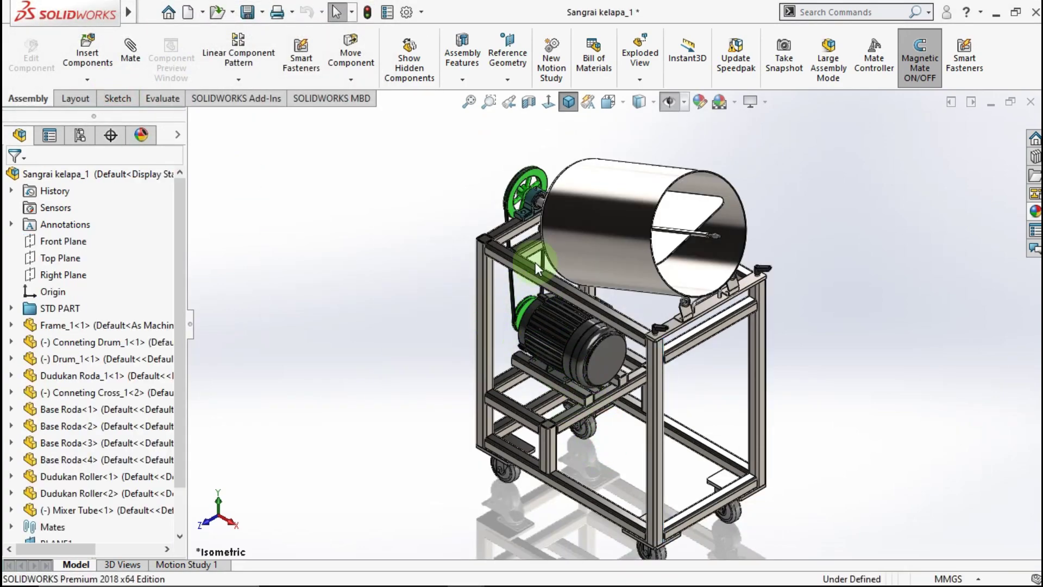
scroll(506, 250, "down", 2)
scroll(506, 251, "down", 3)
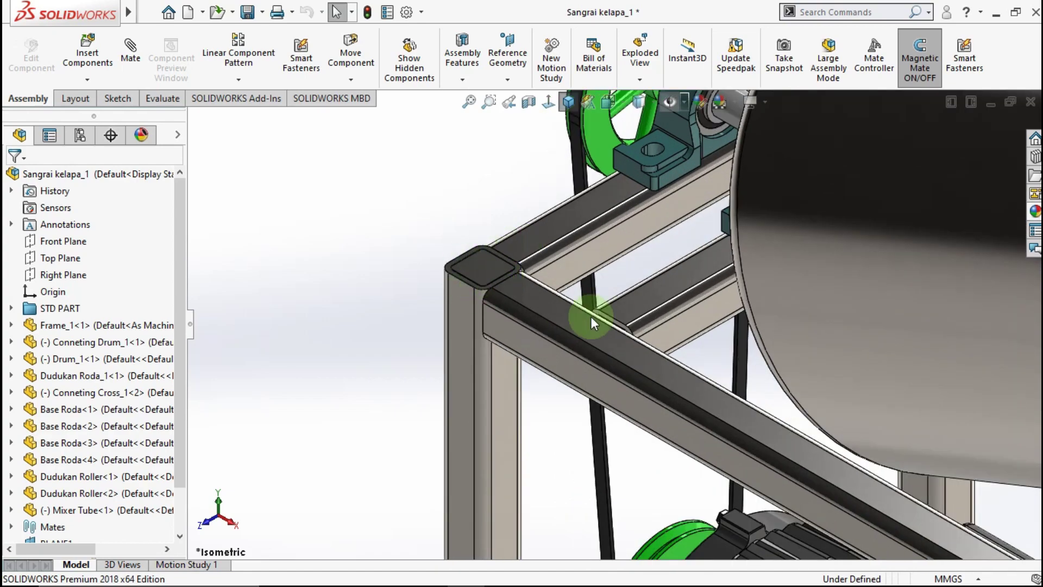
scroll(591, 318, "up", 6)
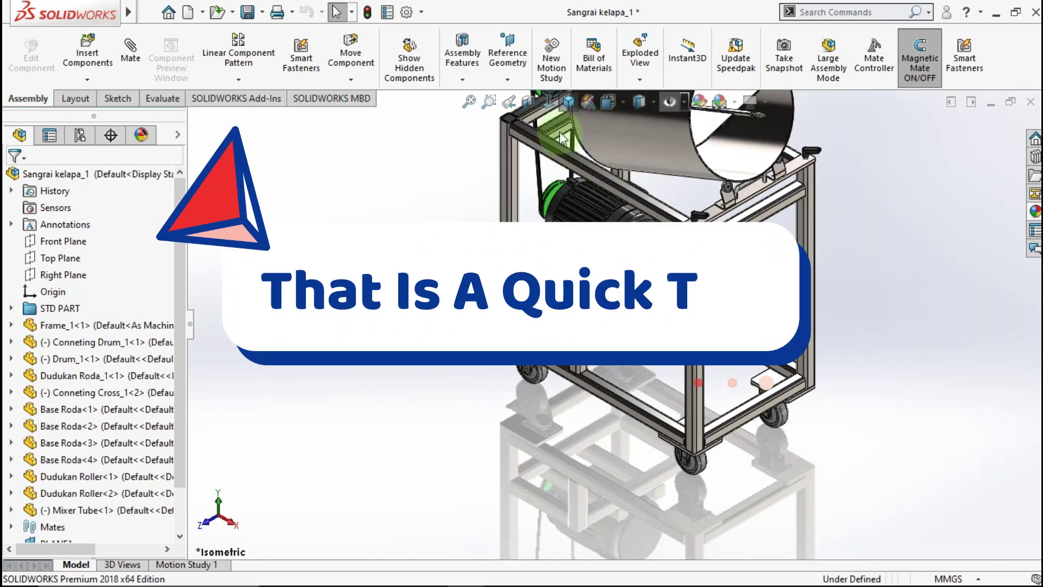
left_click(568, 101)
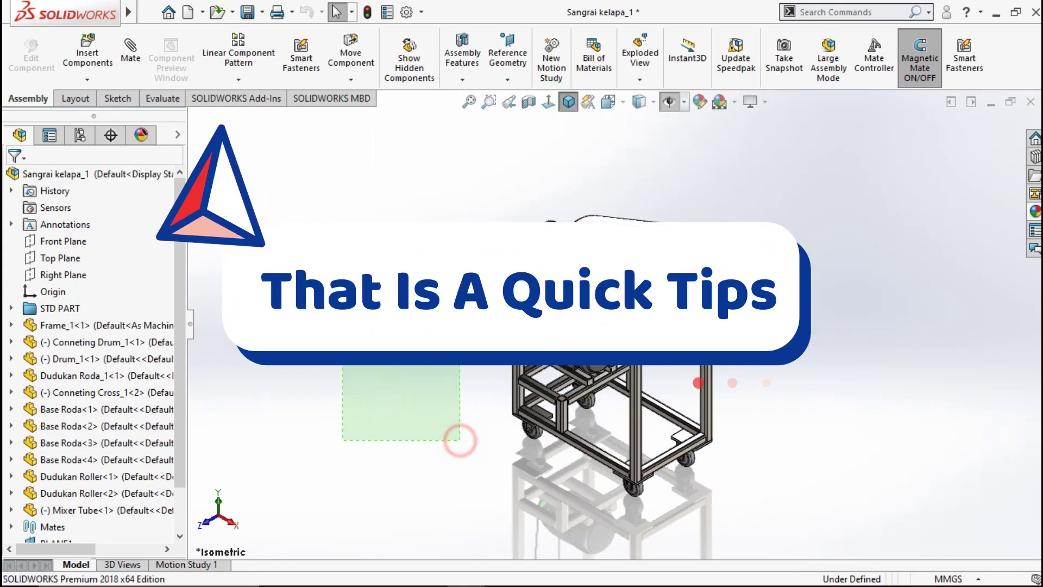